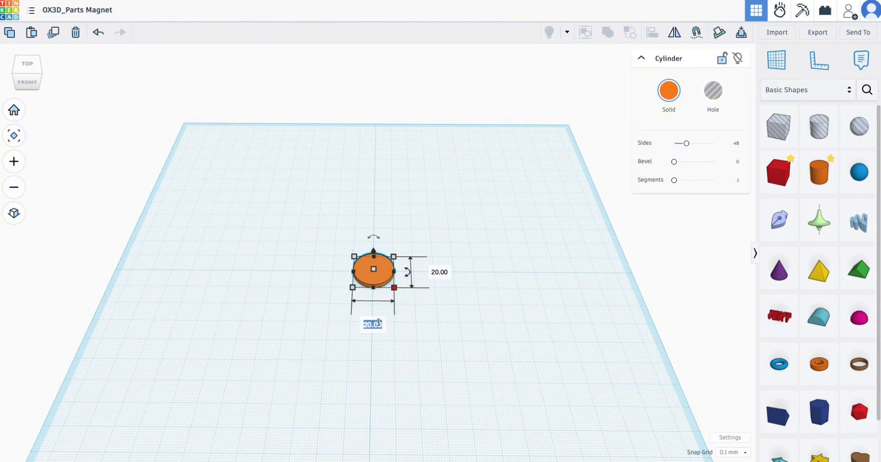
- Set the cylinder's width and length to 40 mm and place a duplicate of it beside the original
type("40")
key("Return")
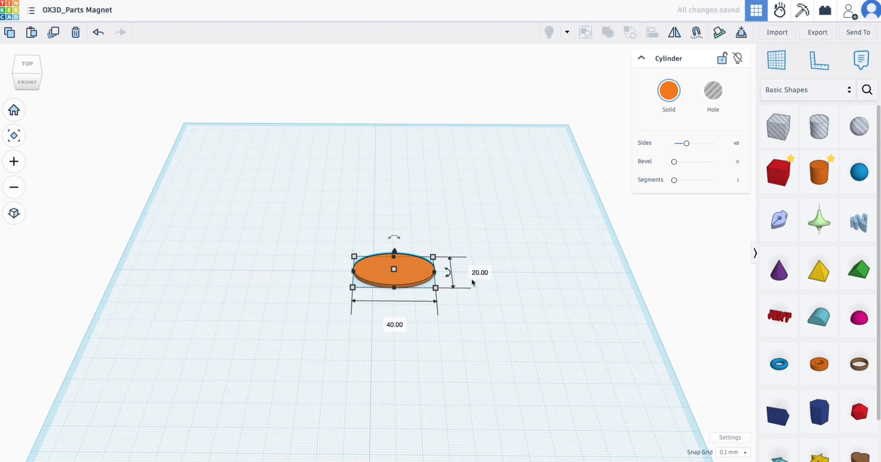
type("40")
key("Return")
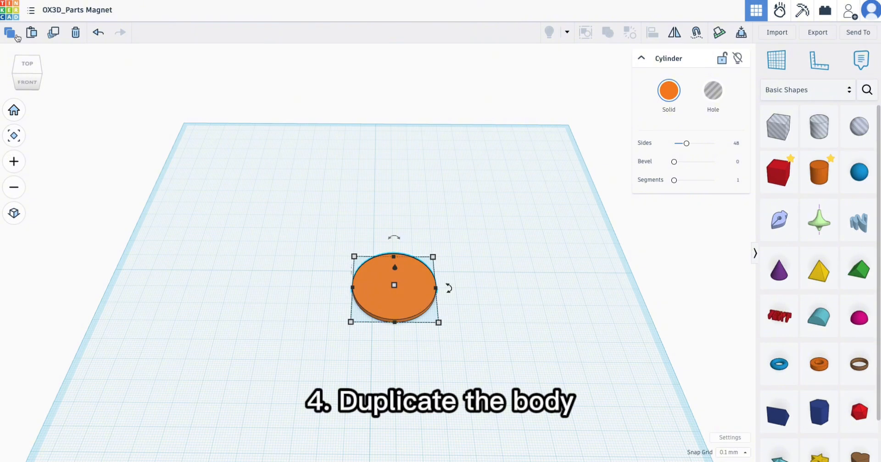
left_click(59, 35)
left_click_drag(399, 282, 492, 281)
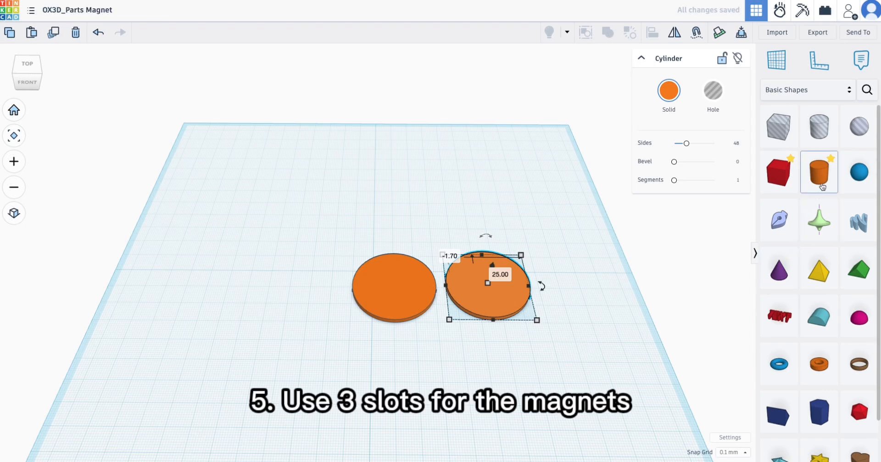
- Place a cylinder hole on the duplicated disc and size it to 8.2 mm wide, 8.2 mm long and 3 mm high
left_click_drag(819, 127, 491, 273)
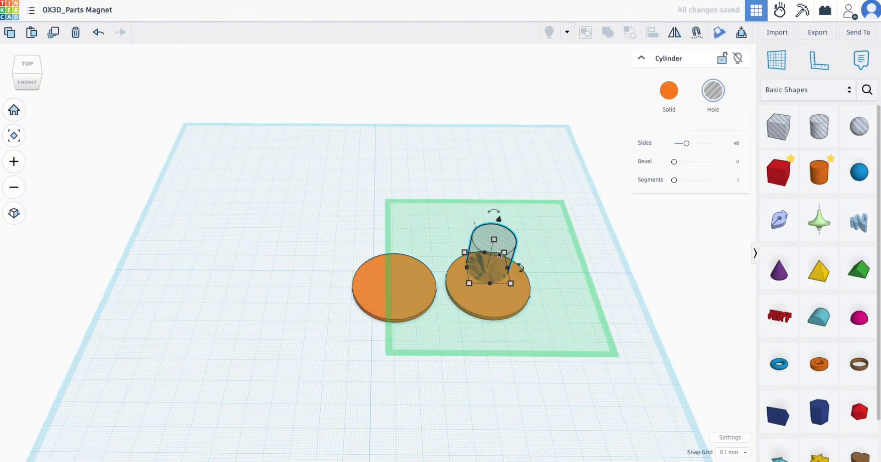
mouse_move(512, 284)
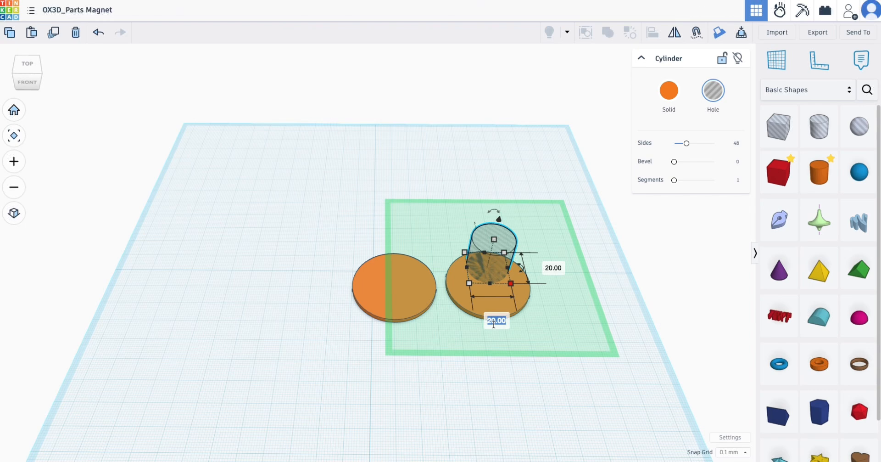
type("8,")
key("Return")
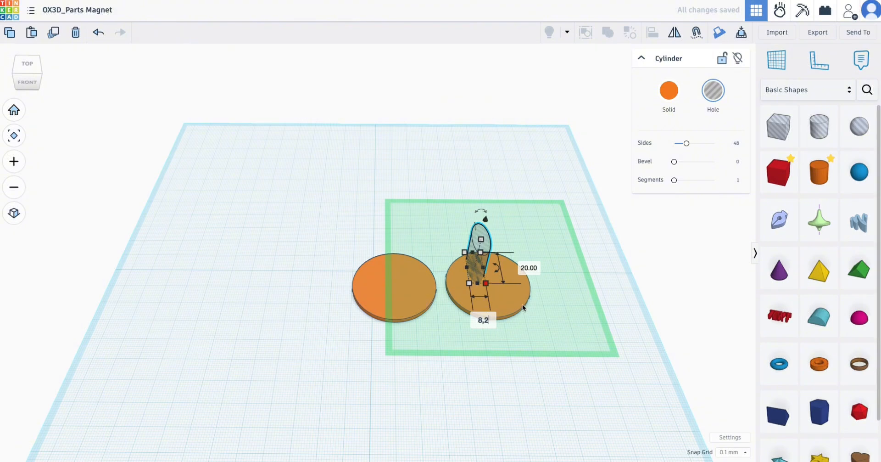
type("2")
key("Return")
left_click(531, 268)
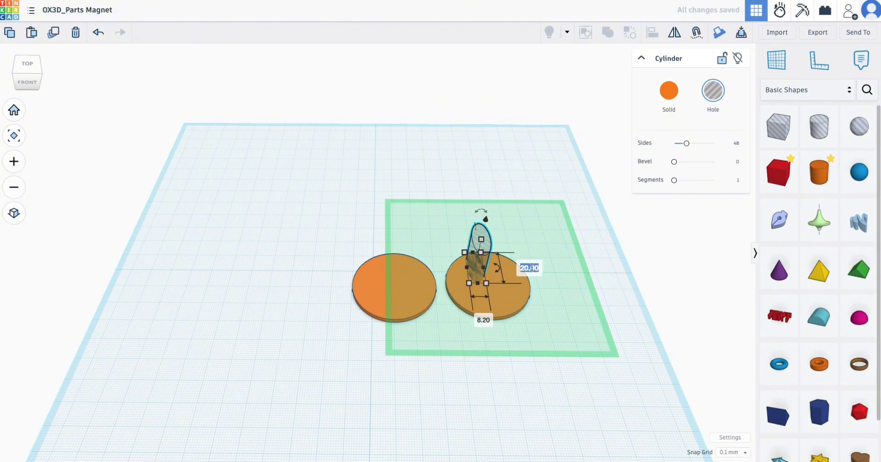
type("8,2")
key("Return")
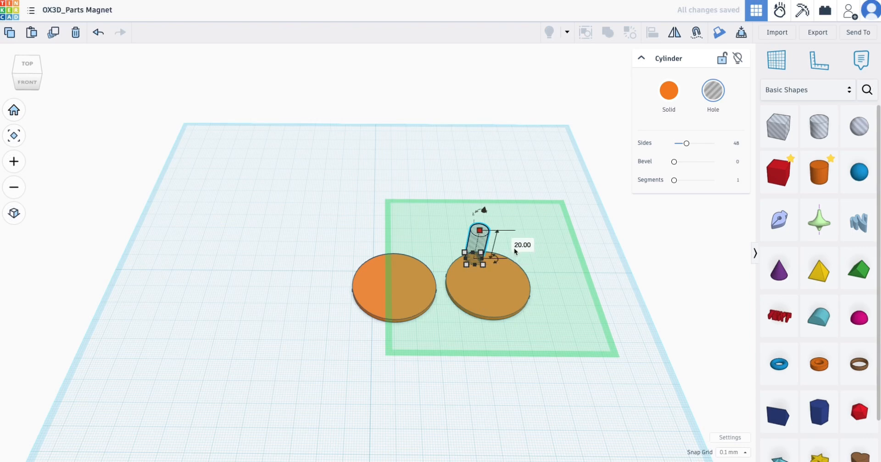
left_click(517, 248)
type("3")
key("Return")
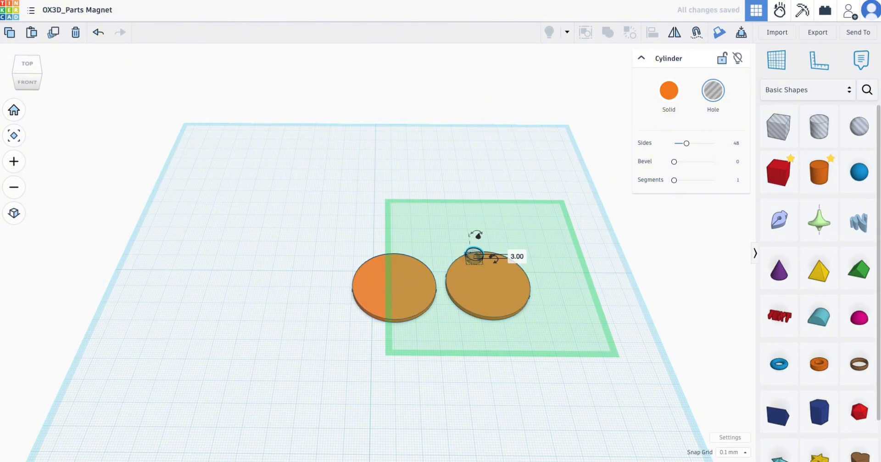
- Duplicate the small cylinder hole and arrange three of them in a triangle on the duplicated disc
left_click_drag(469, 259, 473, 258)
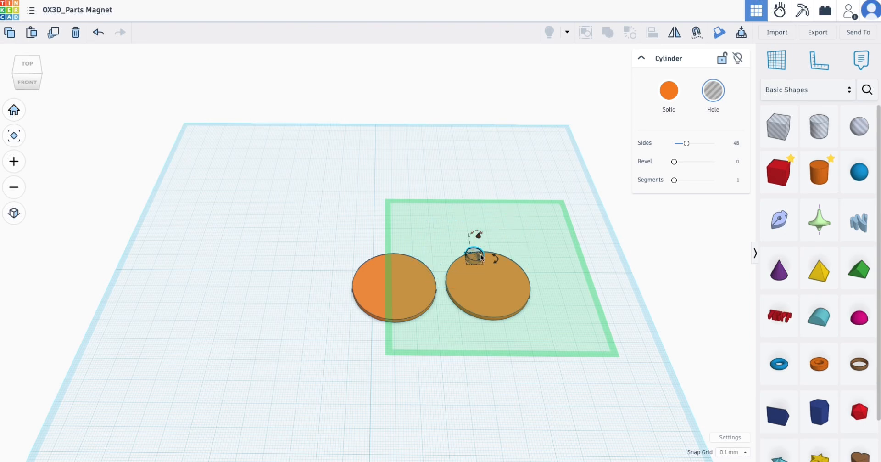
left_click_drag(481, 257, 516, 292)
key("ctrl+d")
left_click(469, 286)
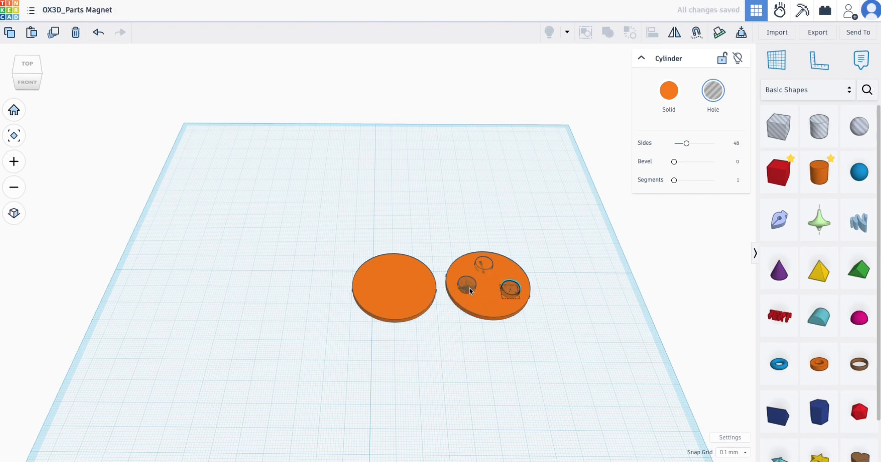
left_click(546, 332)
- Select all three cylinder holes and drop them to the workplane so they sink into the disc
left_click(513, 292)
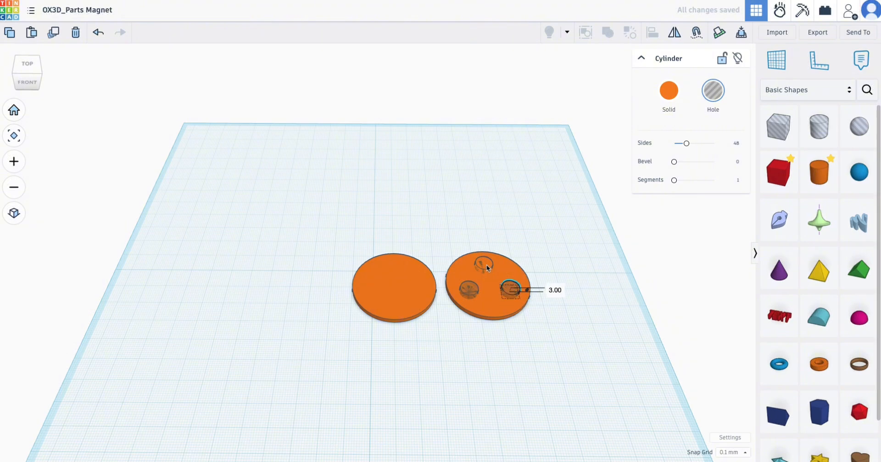
left_click(478, 276, "shift")
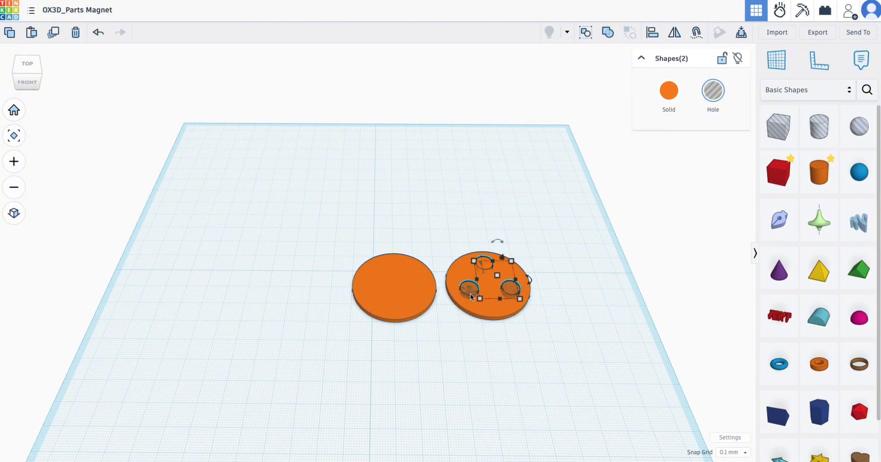
left_click(472, 296, "shift")
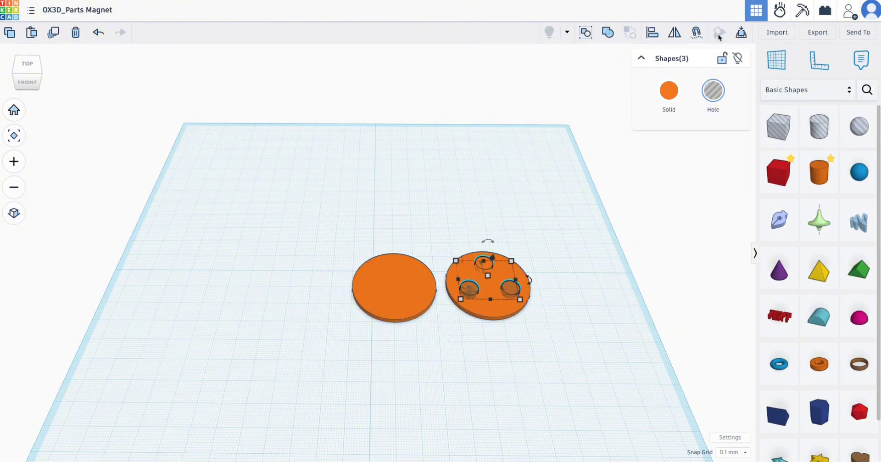
left_click(747, 35)
left_click(526, 254)
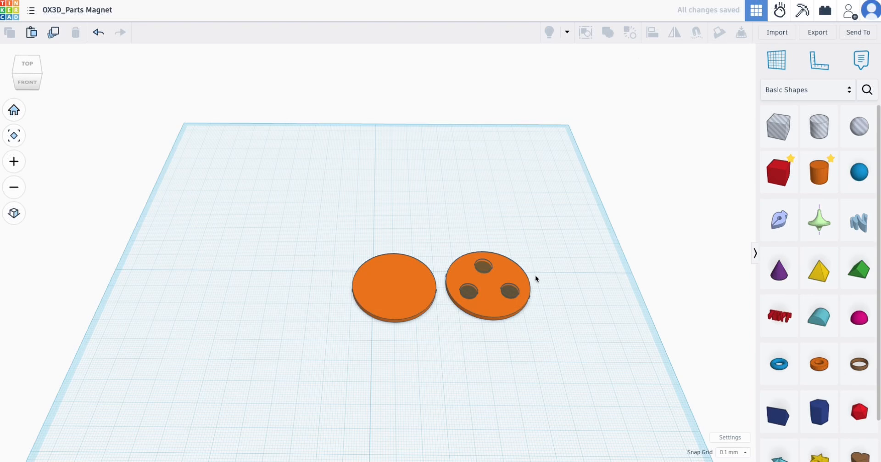
- Raise the height of the disc with the three holes to 4 mm
left_click(515, 278)
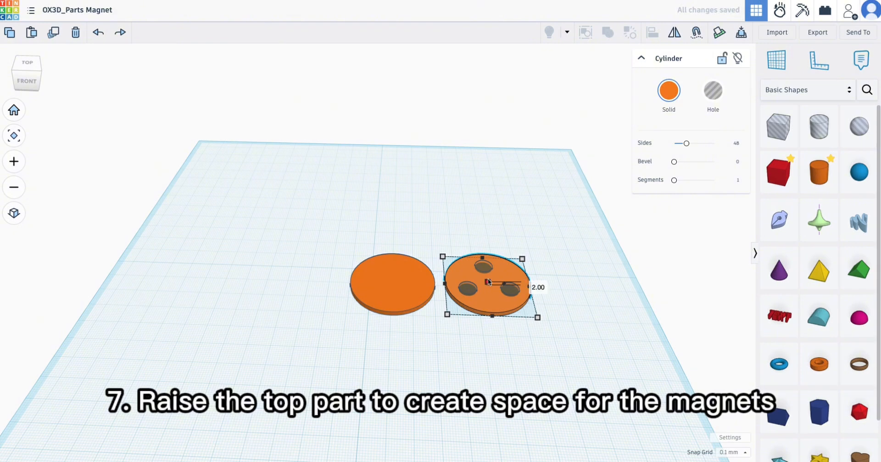
left_click_drag(489, 280, 488, 280)
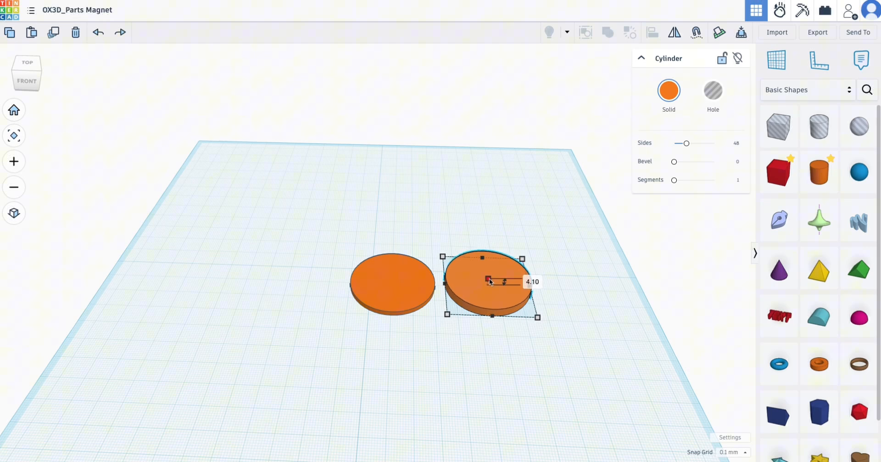
left_click(533, 282)
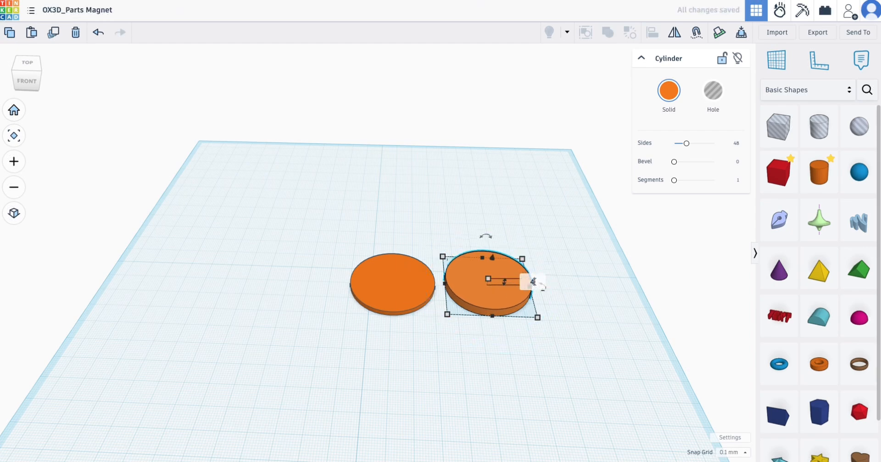
key("Return")
left_click(558, 321)
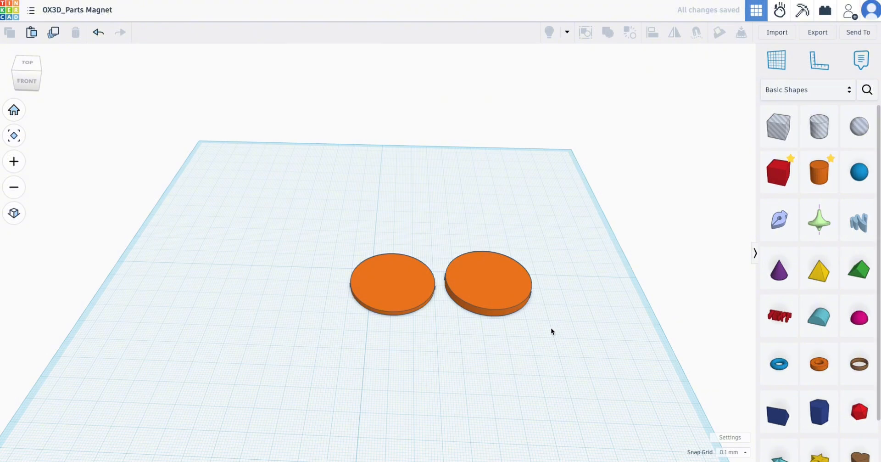
- Combine the 4 mm disc and its three cylinder holes into a union to cut the magnet slots
right_click_drag(549, 326, 546, 306)
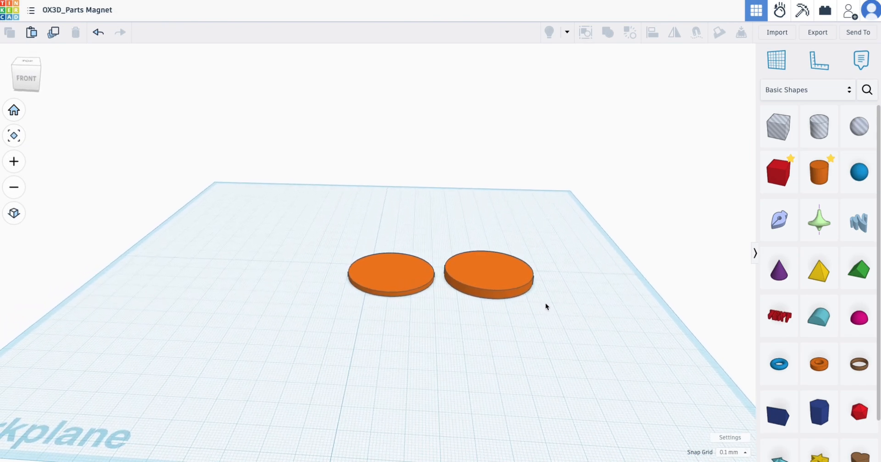
left_click_drag(556, 314, 441, 232)
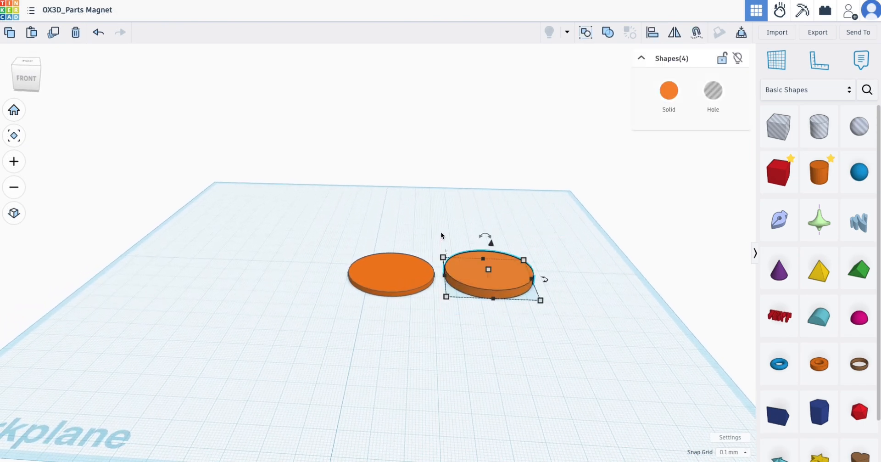
right_click_drag(615, 321, 612, 243)
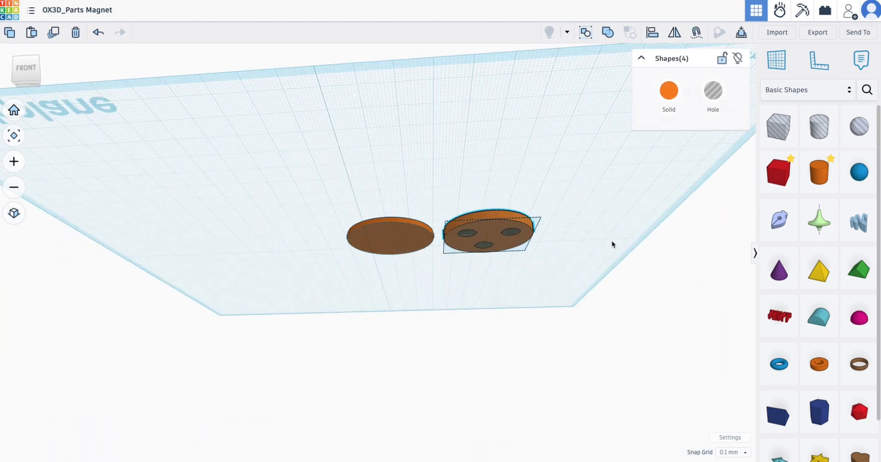
left_click(607, 33)
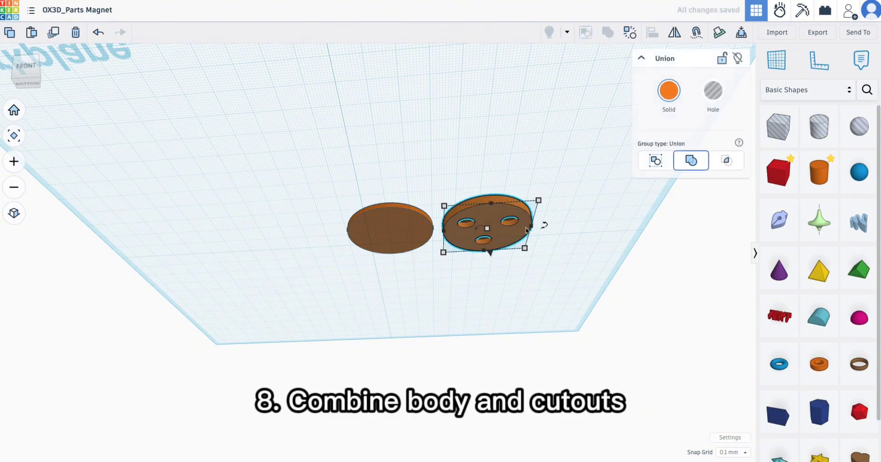
right_click_drag(528, 231, 519, 228)
scroll(517, 224, "up", 10)
scroll(512, 220, "down", 3)
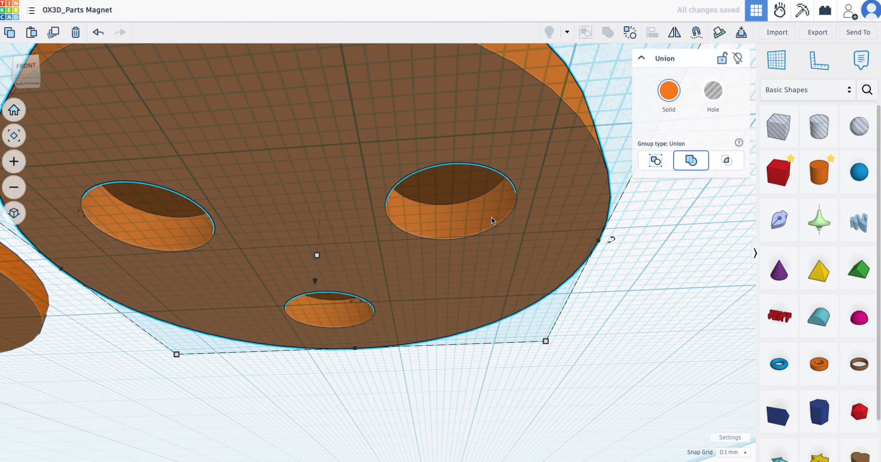
scroll(492, 216, "down", 7)
right_click_drag(492, 217, 489, 282)
scroll(487, 273, "down", 5)
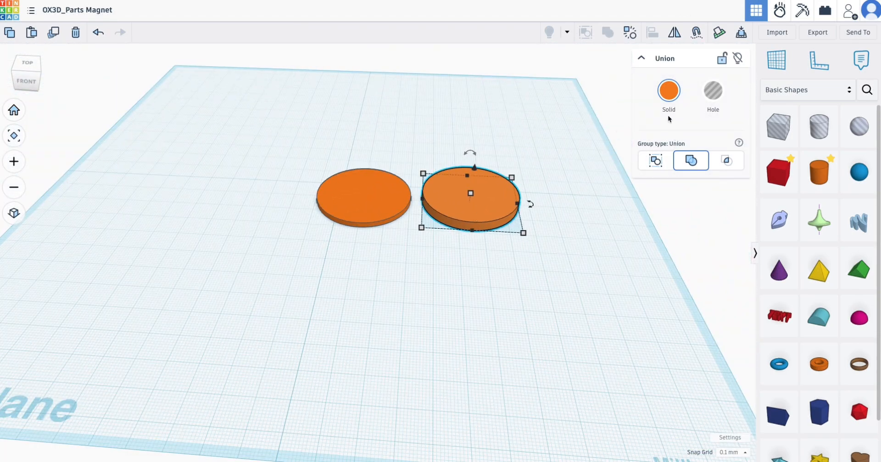
- Put a workplane on the top face of the plain disc and drop the slotted disc to that level
left_click(719, 32)
left_click(344, 202)
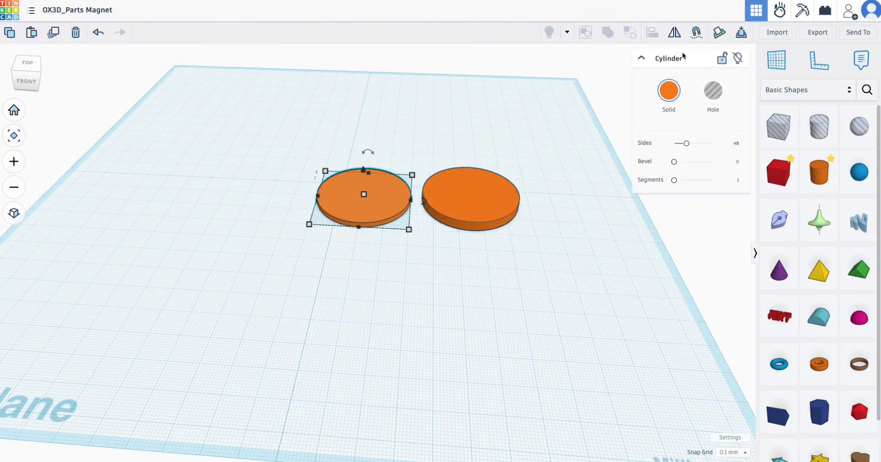
left_click_drag(772, 63, 379, 205)
left_click(466, 201)
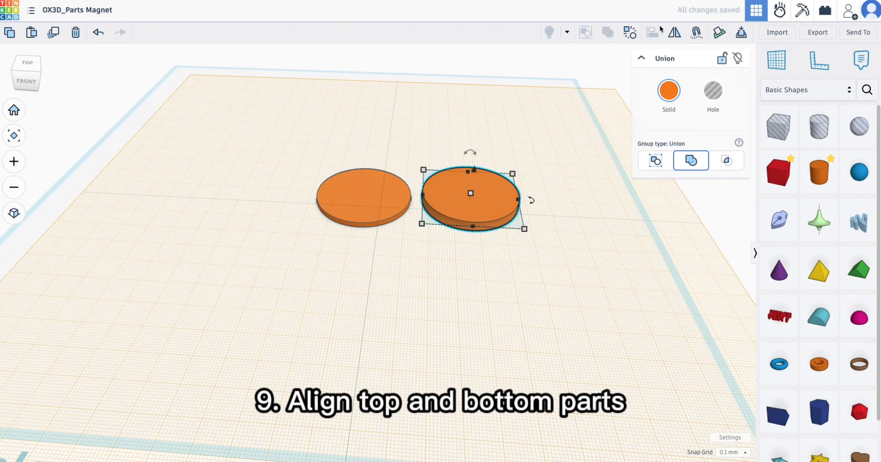
left_click(747, 34)
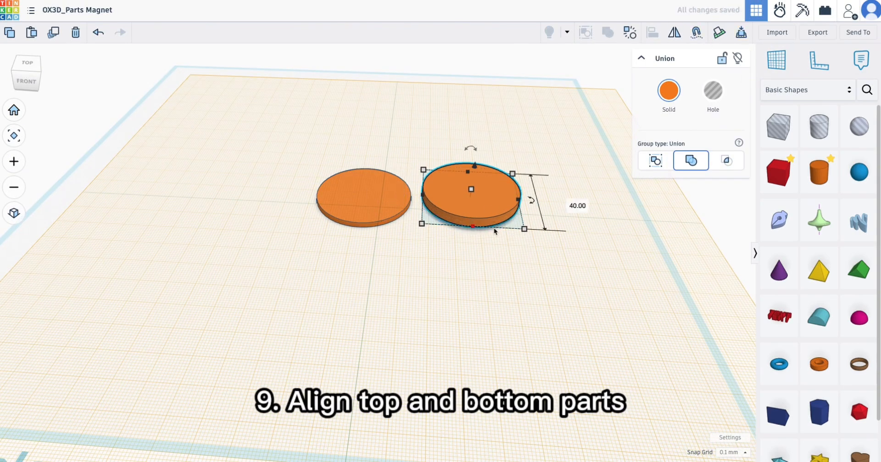
- Align the plain disc and the slotted disc by their centers along both horizontal axes
left_click_drag(549, 259, 316, 164)
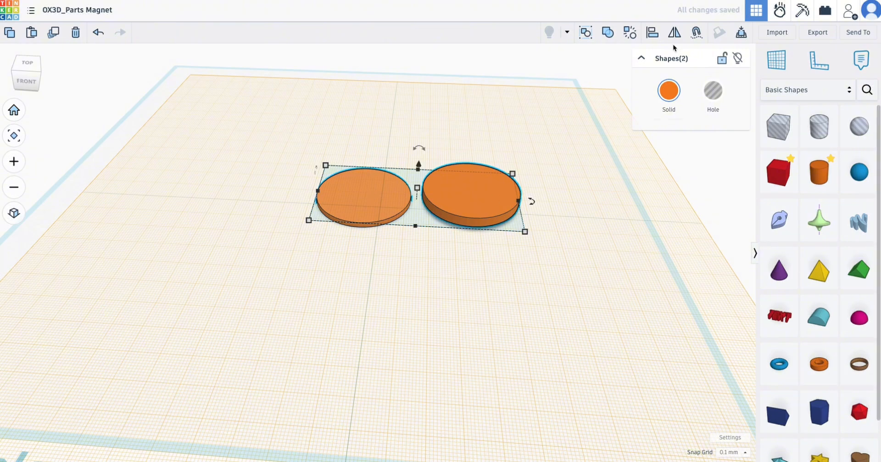
left_click(651, 34)
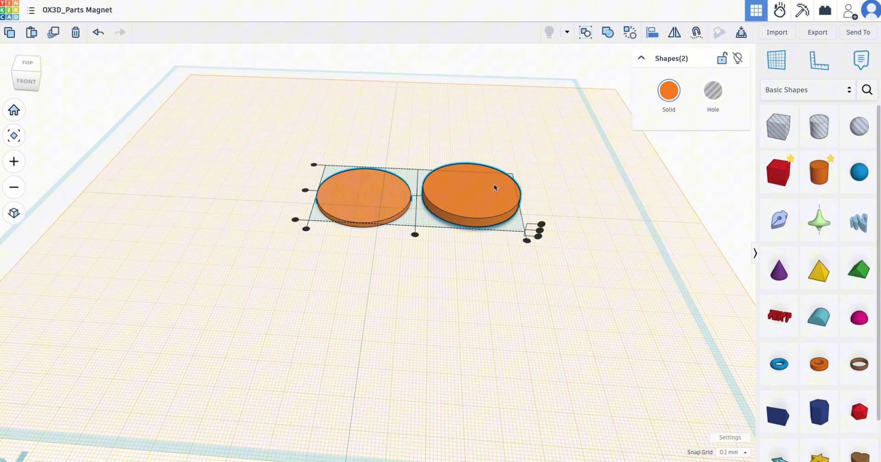
left_click(415, 234)
left_click(357, 193)
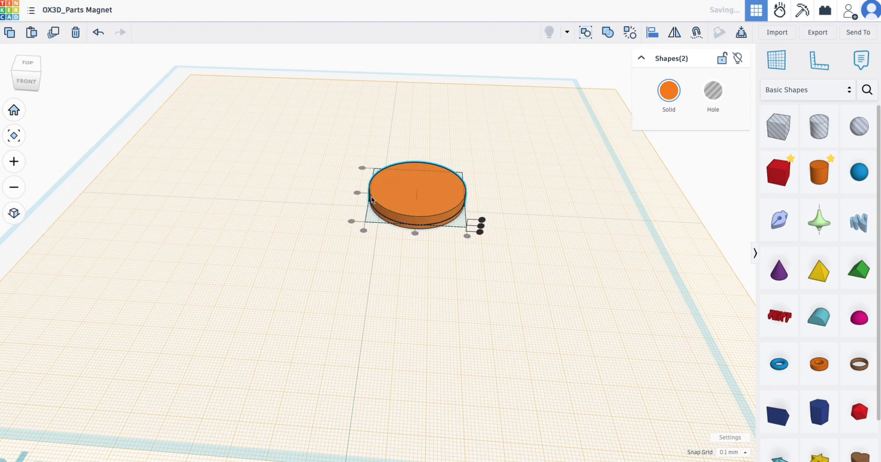
- Reset the workplane to the base grid and combine the two stacked discs into a union
right_click_drag(478, 257, 495, 245)
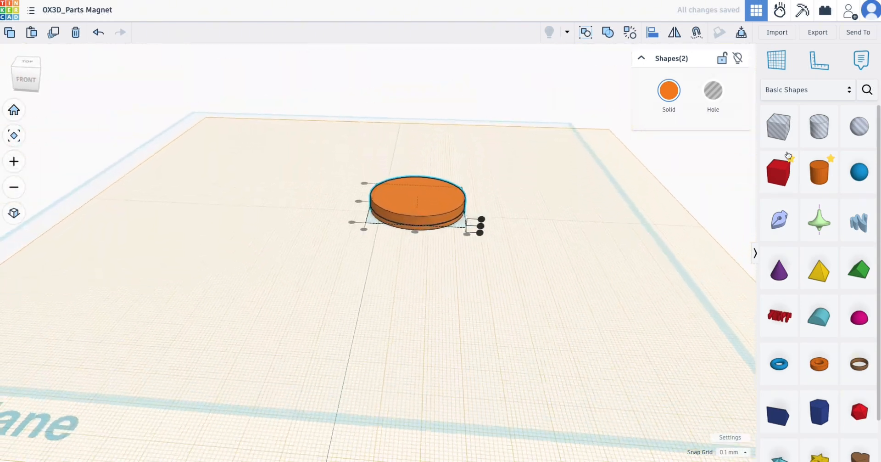
left_click(776, 62)
left_click(626, 386)
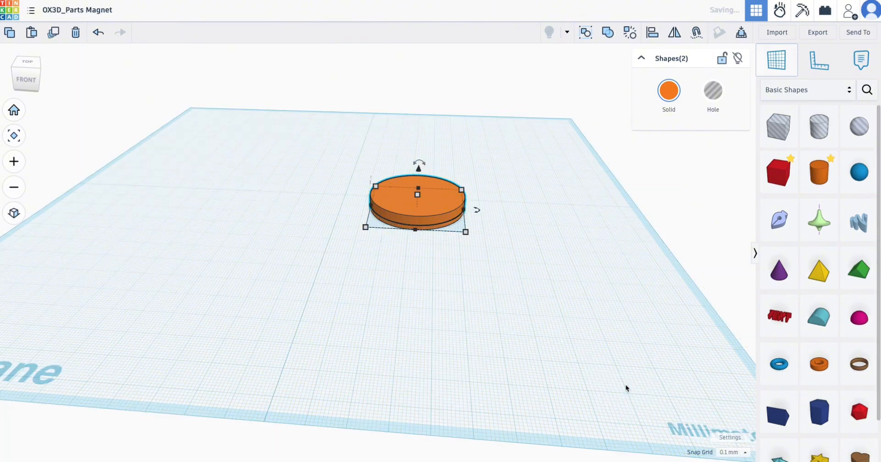
left_click_drag(348, 168, 488, 240)
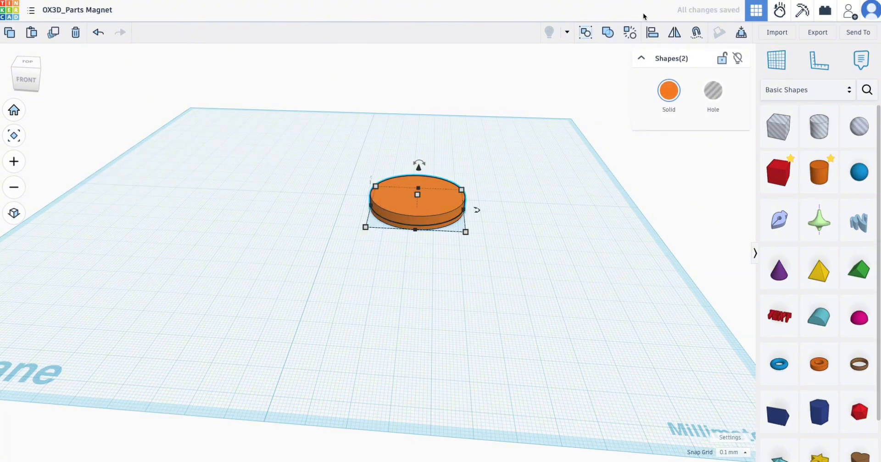
left_click(608, 32)
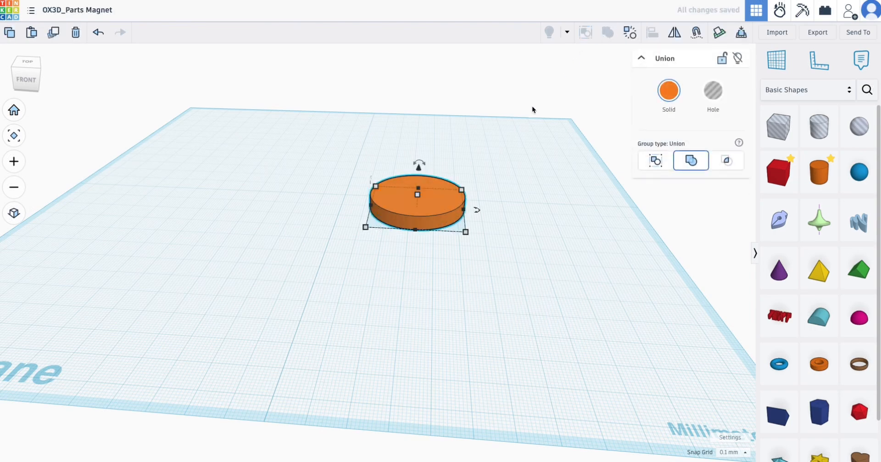
- Show the full collection of letter shapes from the Letters & Numbers library
right_click_drag(504, 119, 508, 142)
scroll(459, 161, "down", 3)
scroll(456, 166, "up", 5)
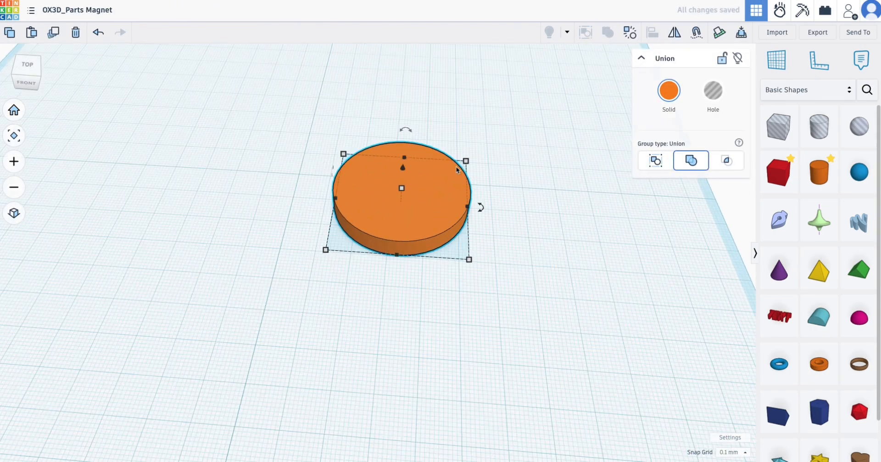
right_click_drag(462, 183, 492, 172)
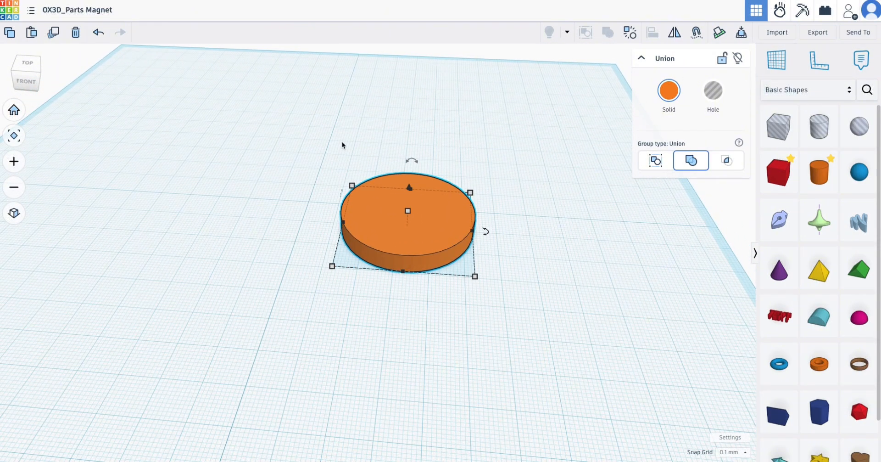
left_click(849, 91)
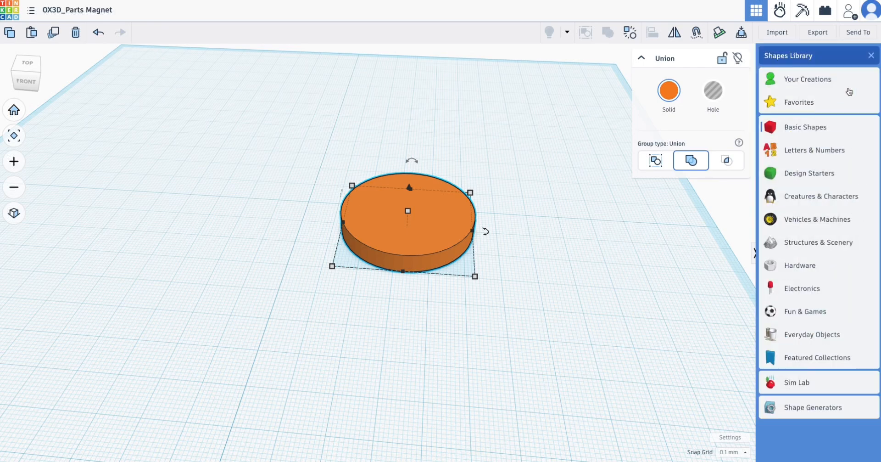
left_click(828, 153)
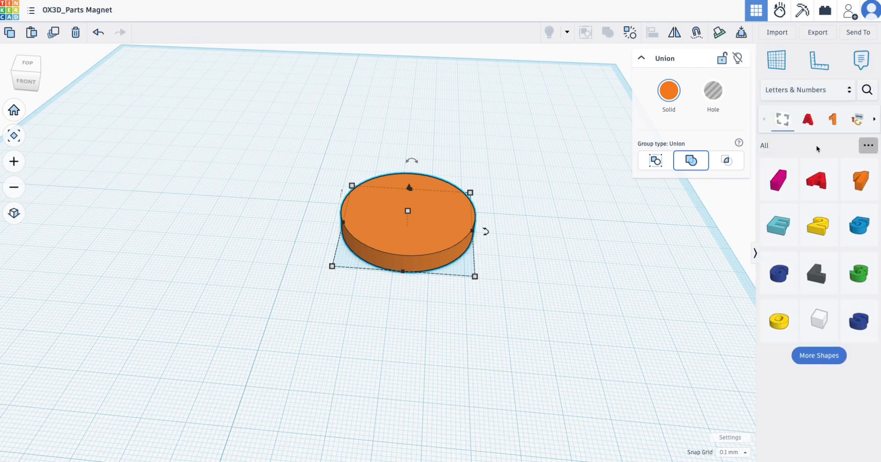
left_click(808, 119)
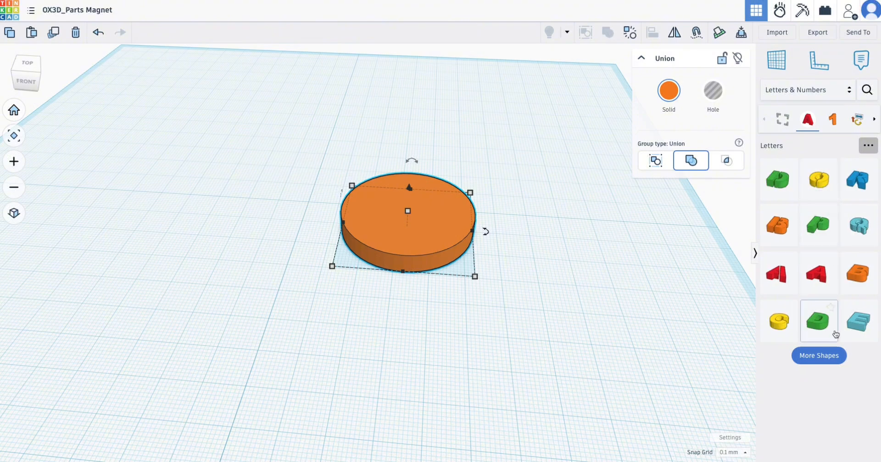
left_click(819, 355)
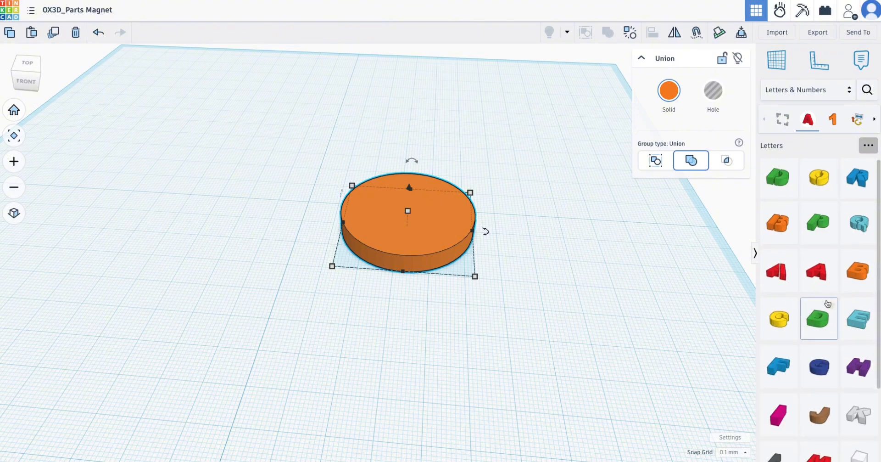
- Place a letter O on the disc's top face near the back left and set its height to 2 mm
scroll(828, 303, "down", 3)
left_click_drag(787, 413, 387, 195)
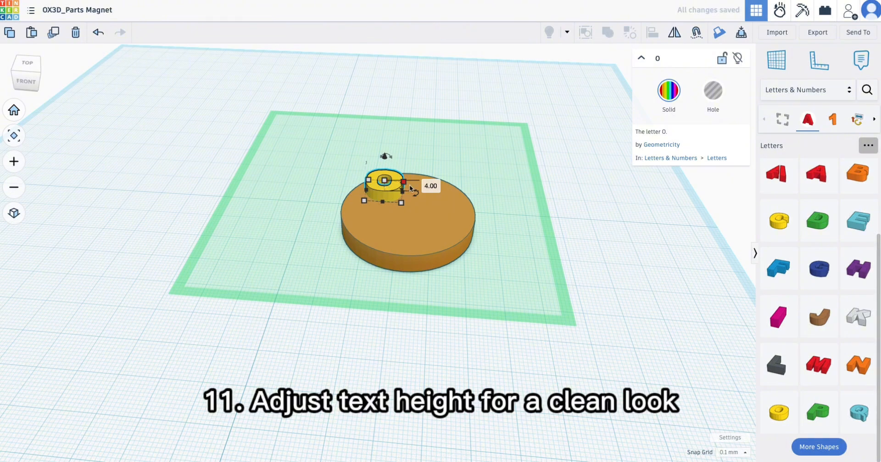
type("2")
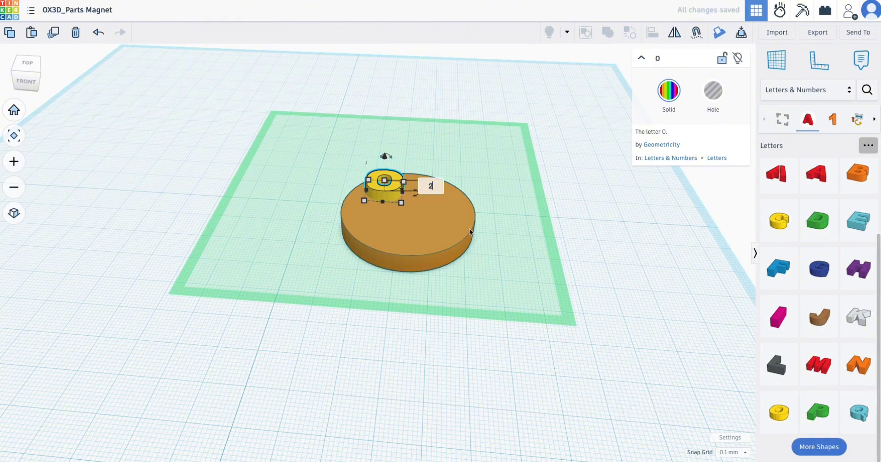
key("Return")
- Place a letter X on the disc's top face to the right of the O and match its height to the O
middle_click_drag(583, 178, 582, 201)
right_click_drag(582, 205, 592, 279)
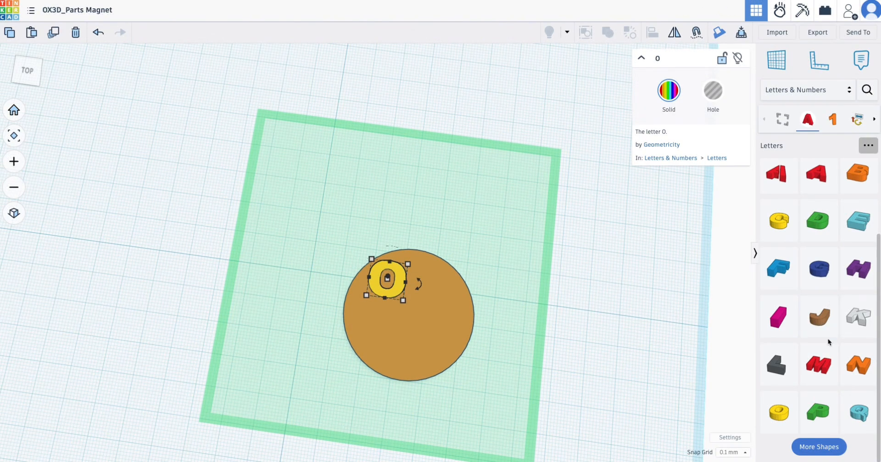
scroll(821, 372, "down", 3)
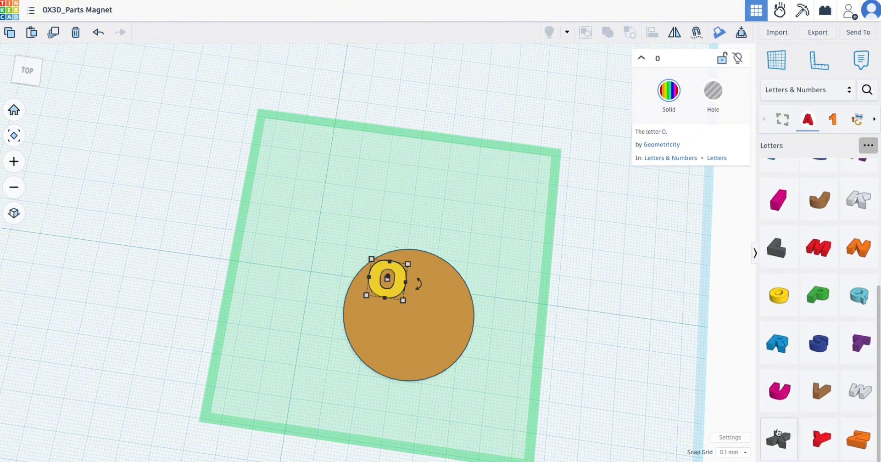
left_click(779, 437)
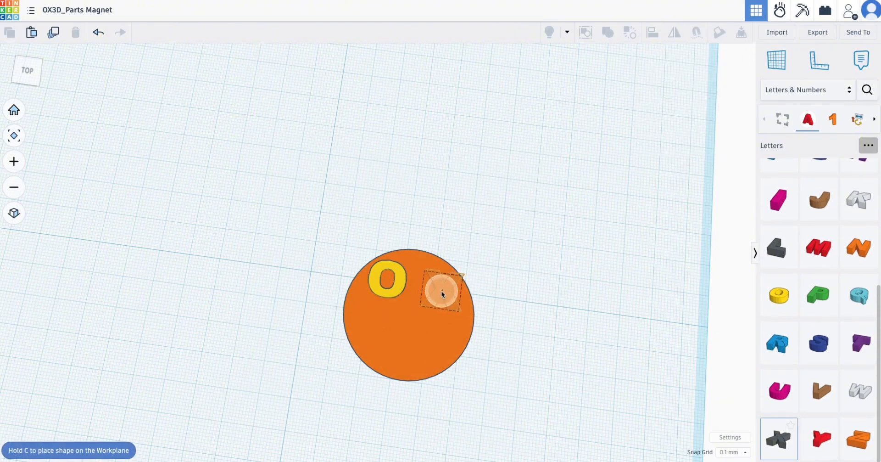
left_click(437, 291)
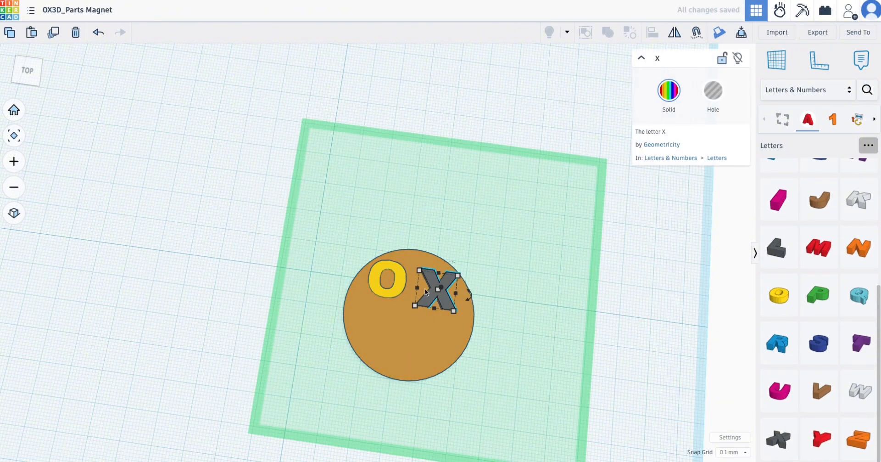
left_click(484, 290)
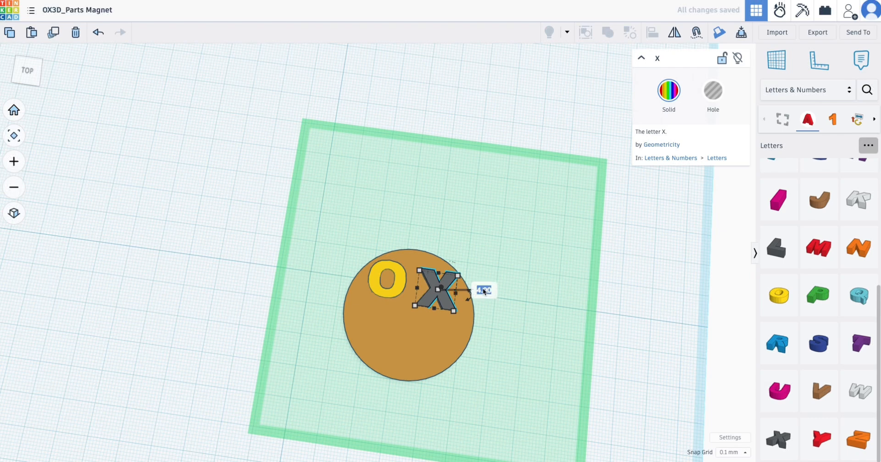
left_click(669, 334)
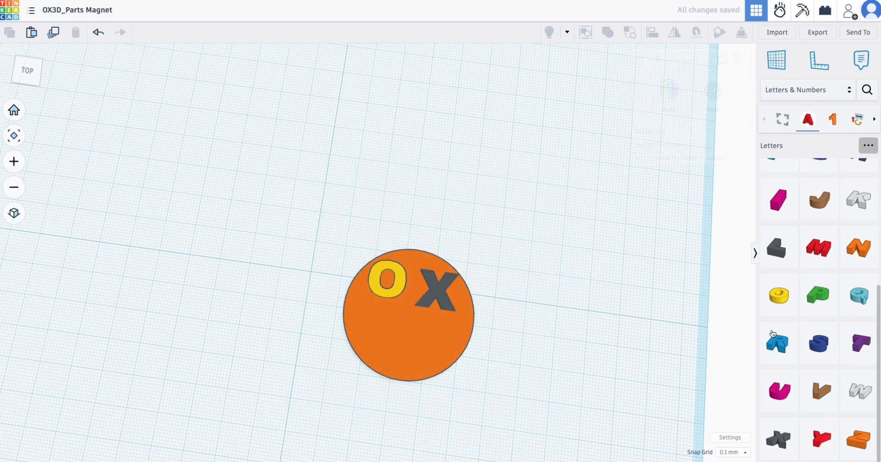
- Place a letter D on the disc's top face below the X and set its height to 2 mm
scroll(821, 316, "up", 5)
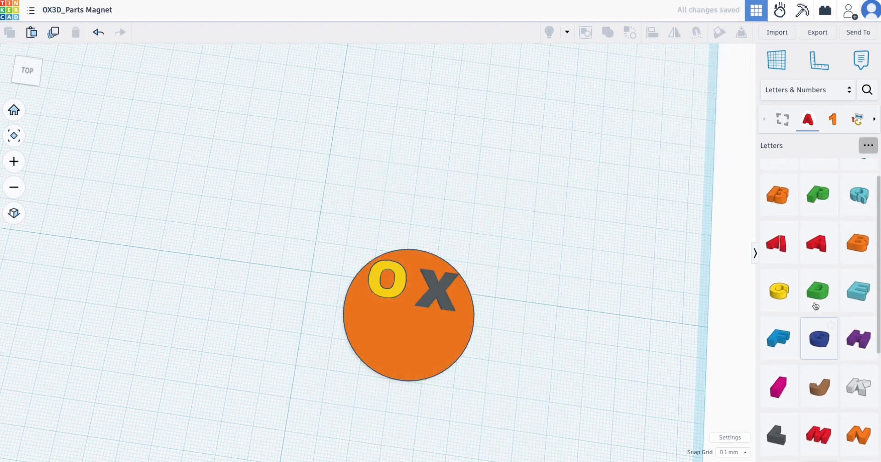
left_click_drag(831, 324, 427, 343)
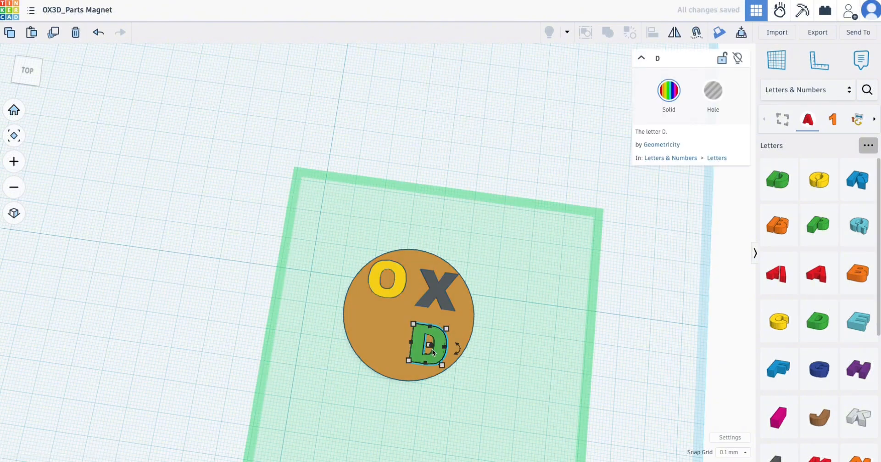
right_click_drag(483, 347, 444, 274)
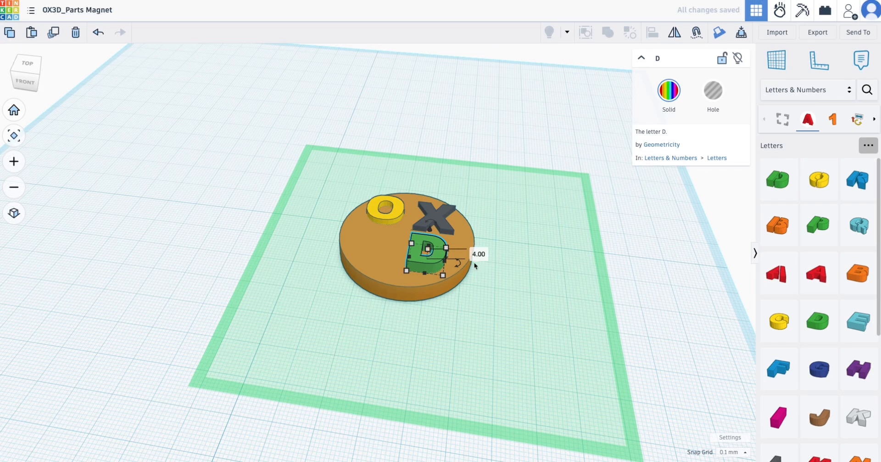
left_click(478, 255)
type("2")
key("Return")
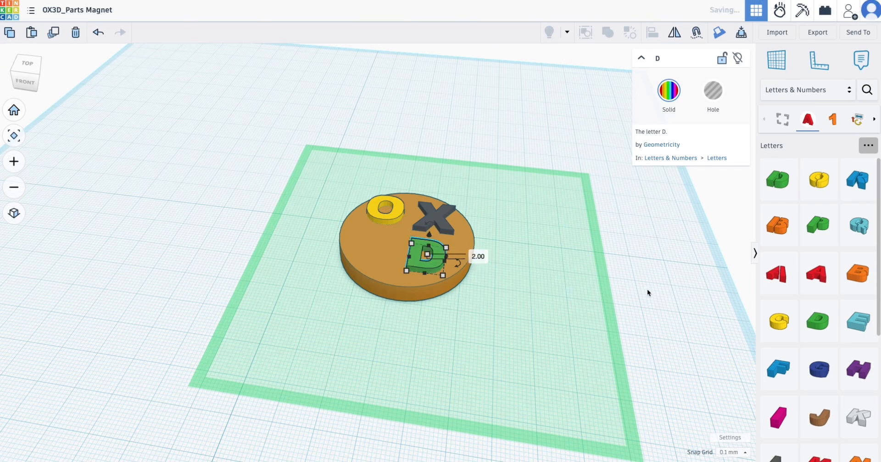
- Place a number 3 on the disc's top face to the left of the D and set its height to 2 mm
left_click(832, 119)
left_click_drag(801, 221, 383, 244)
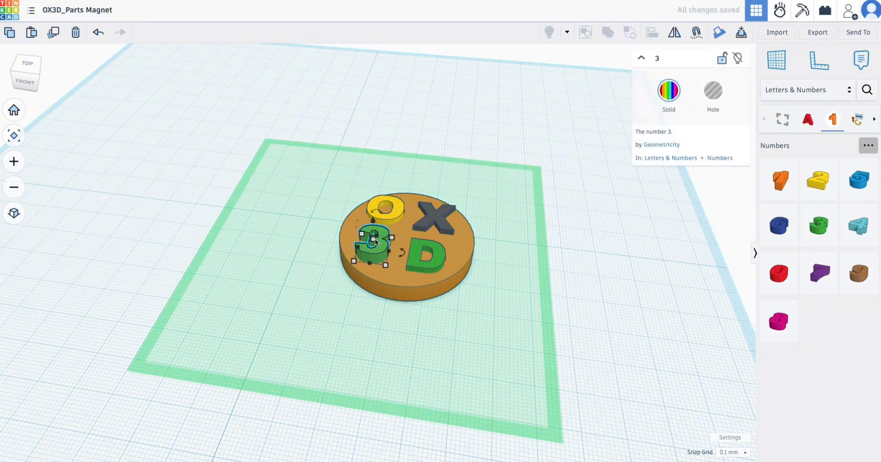
left_click(428, 241)
type("2")
key("Return")
- Align the disc and all four characters to their left edge and to their center along the depth
mouse_move(500, 264)
right_mouse_down()
mouse_move(500, 244)
mouse_move(519, 271)
right_mouse_up()
left_click(520, 272)
mouse_move(282, 169)
left_mouse_down()
mouse_move(510, 283)
mouse_move(518, 304)
left_mouse_up()
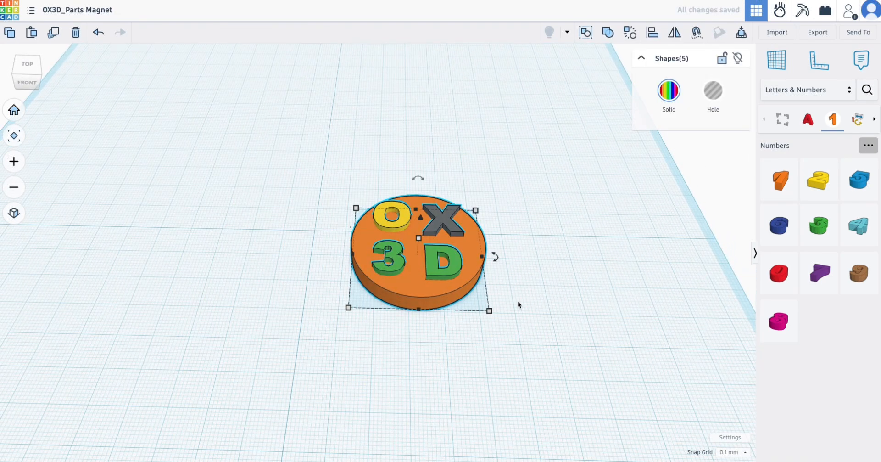
left_click(652, 32)
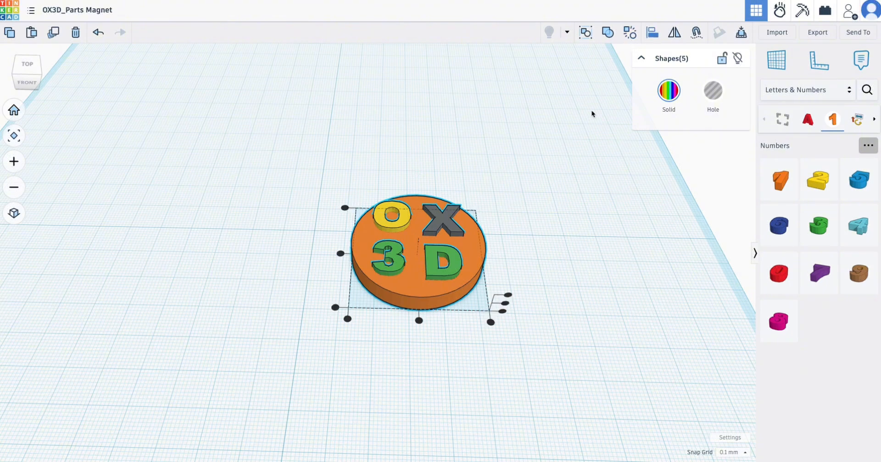
left_click(348, 318)
left_click(340, 252)
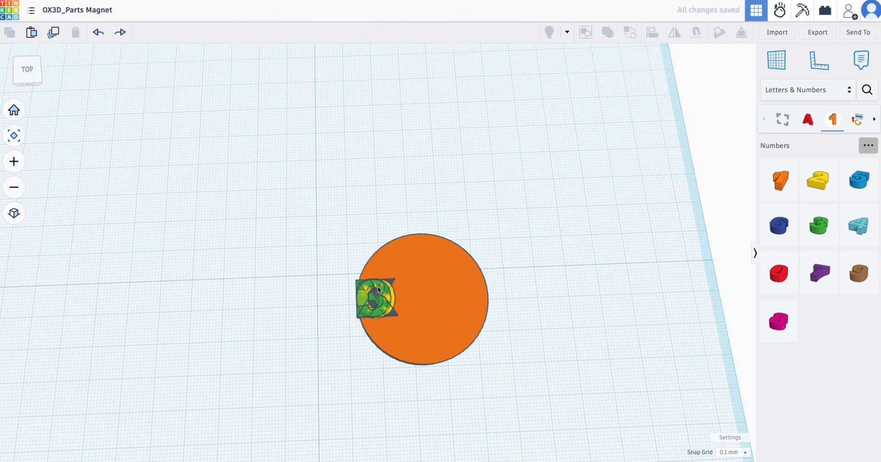
- Set the snap grid to 2.0 mm
left_click(379, 290)
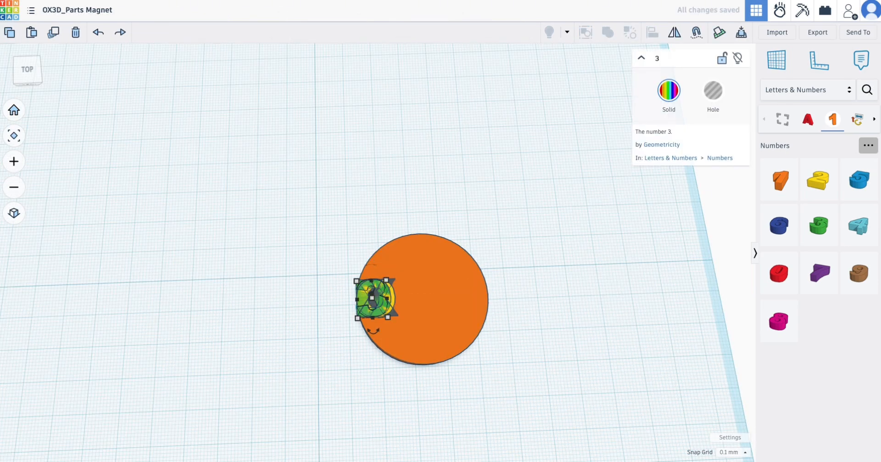
left_click(733, 451)
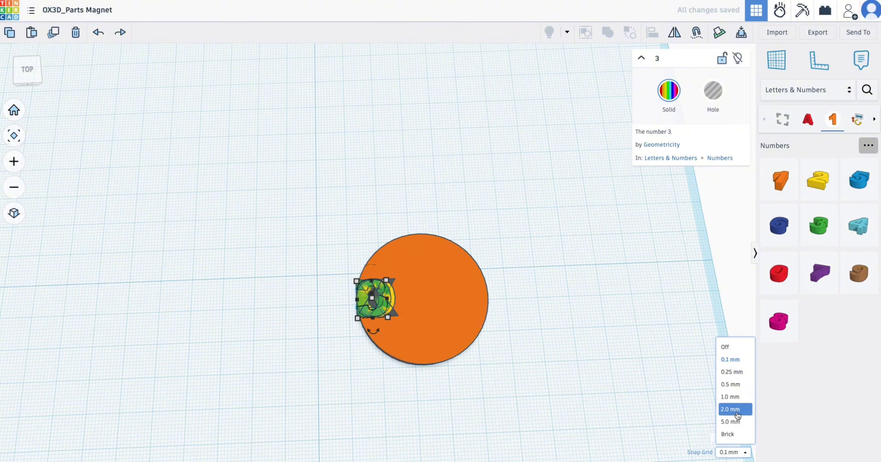
left_click(735, 408)
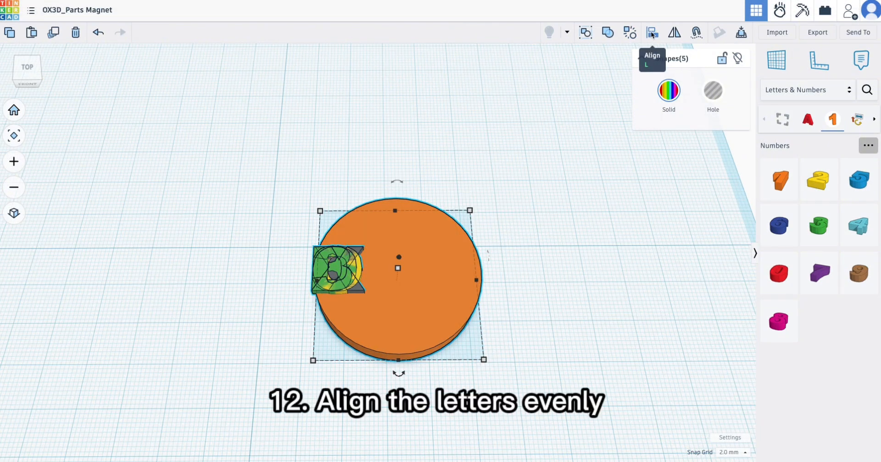
- Center the four characters on the disc along its width
left_click(651, 33)
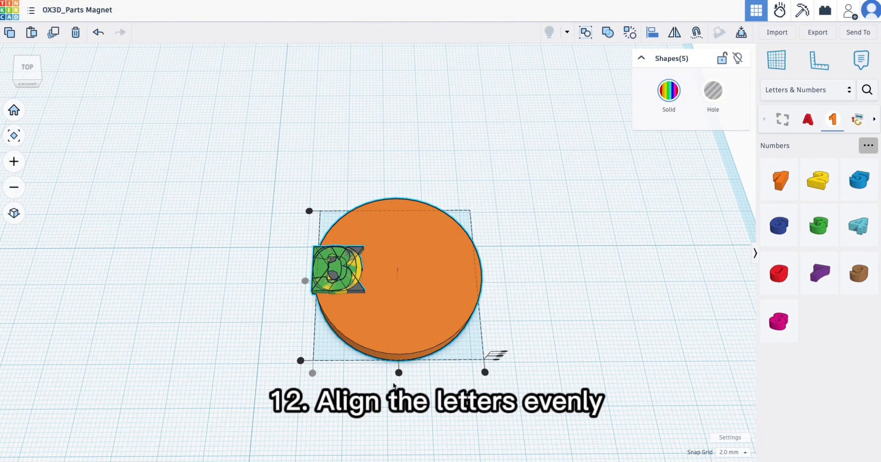
left_click(399, 372)
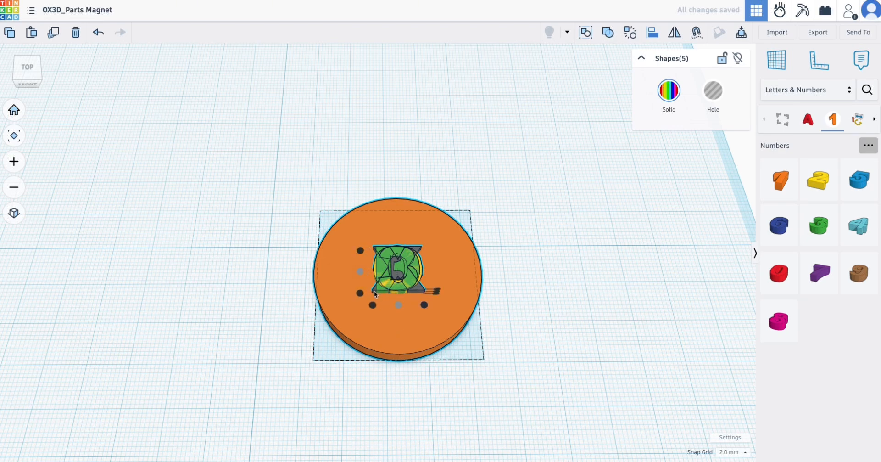
left_click(575, 316)
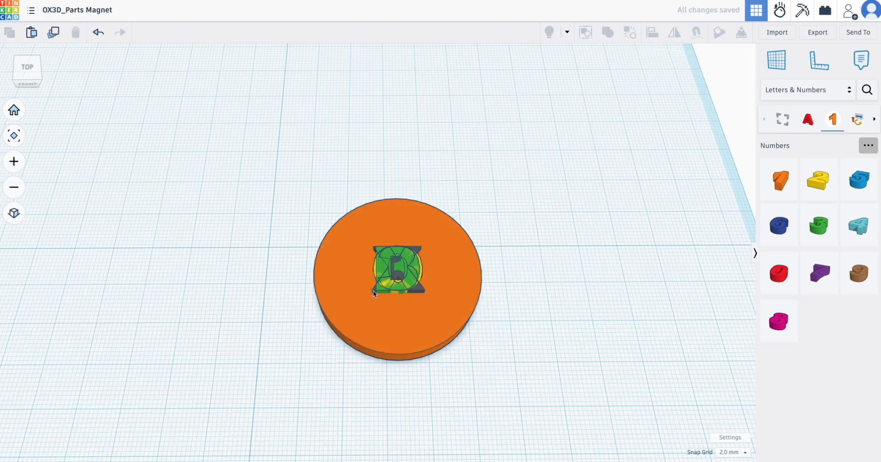
- Move the letter X from the disc's center 8 mm toward the back and 6 mm to the right
left_click(373, 291)
key("Up")
key("Up")
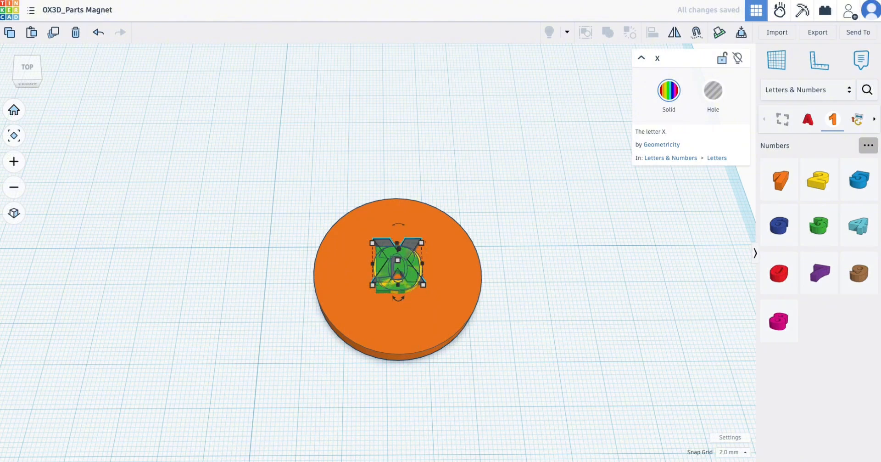
key("Up")
key("Up")
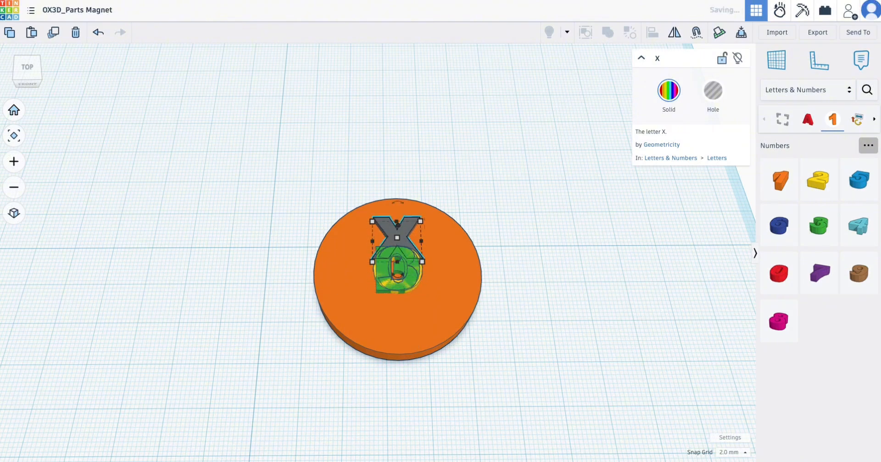
key("Right")
key("Right")
key("Right")
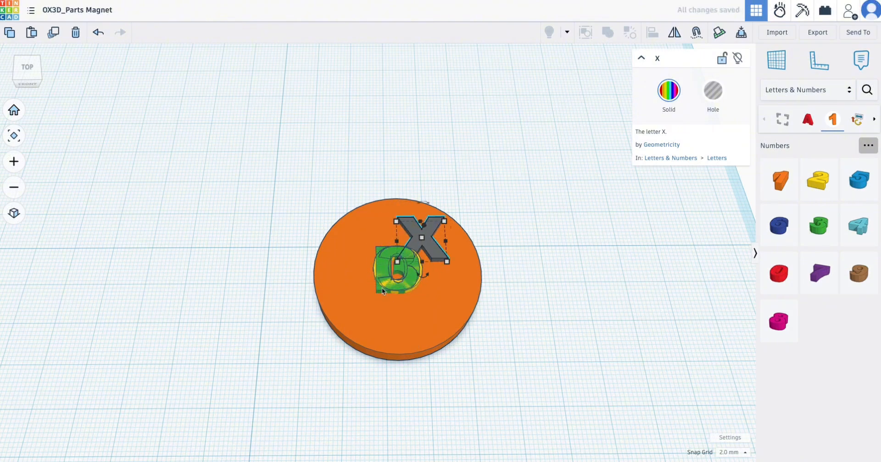
- Move the letter O from the disc's center 8 mm toward the back and 6 mm to the left
left_click(377, 278)
key("Up")
key("Up")
key("Up")
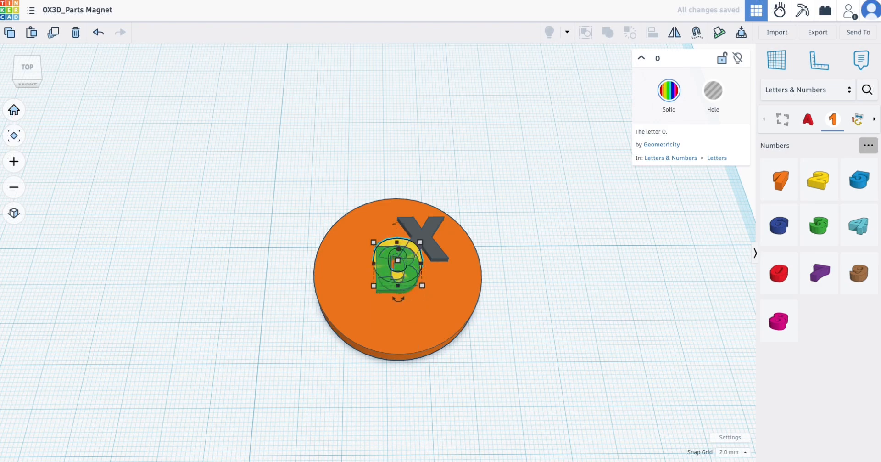
key("Up")
key("Left")
key("Left")
key("Left")
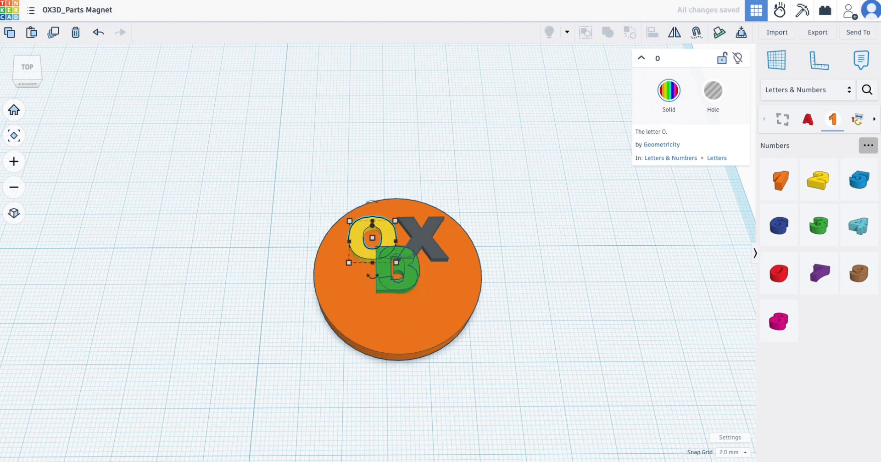
- Move the letter D from the disc's center 8 mm toward the front and 6 mm to the right
left_click(385, 290)
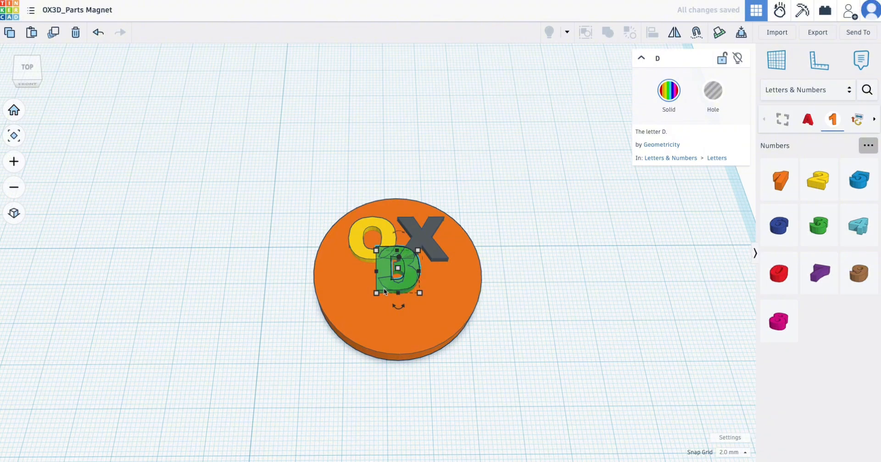
key("Down")
key("Down")
key("Down")
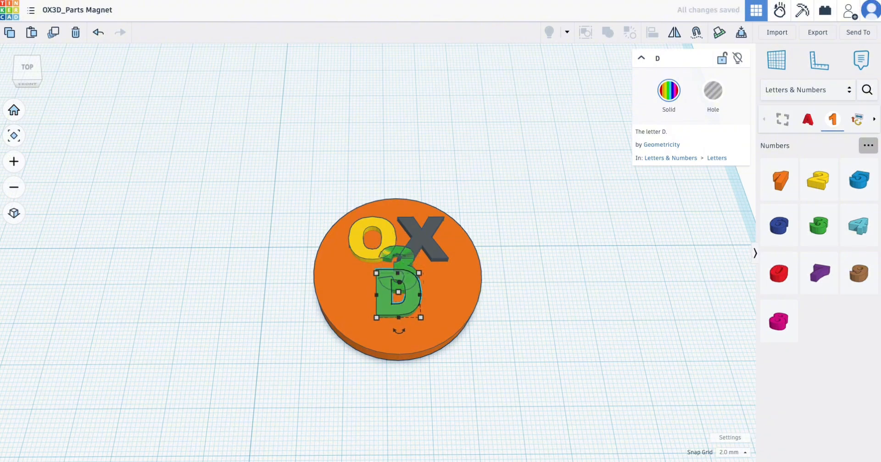
key("Down")
key("Right")
key("Right")
key("Right")
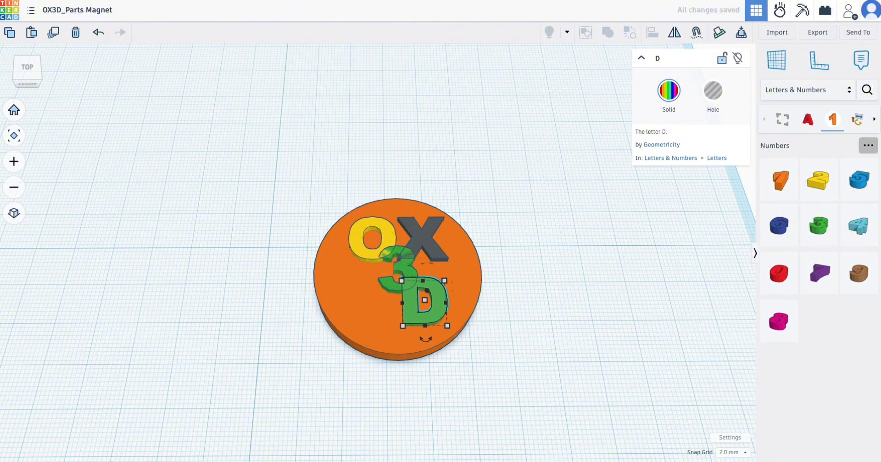
- Move the number 3 from the disc's center 8 mm toward the front and 6 mm to the left
left_click(395, 287)
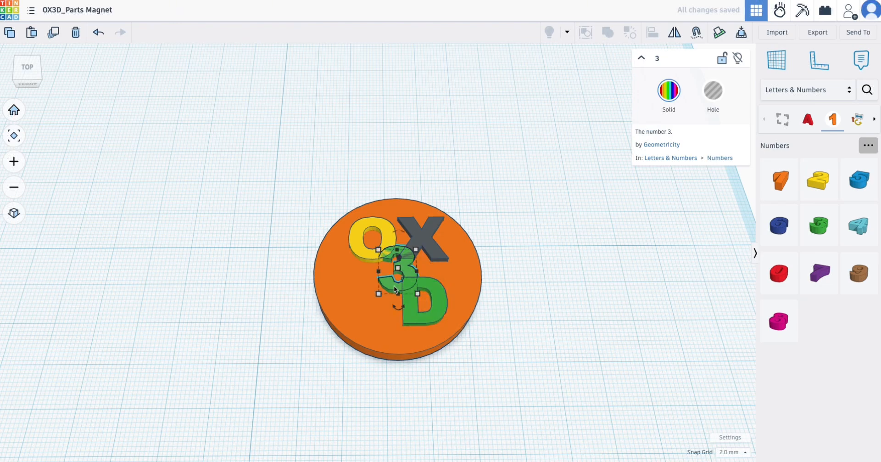
key("Down")
key("Down")
key("Down")
key("Down")
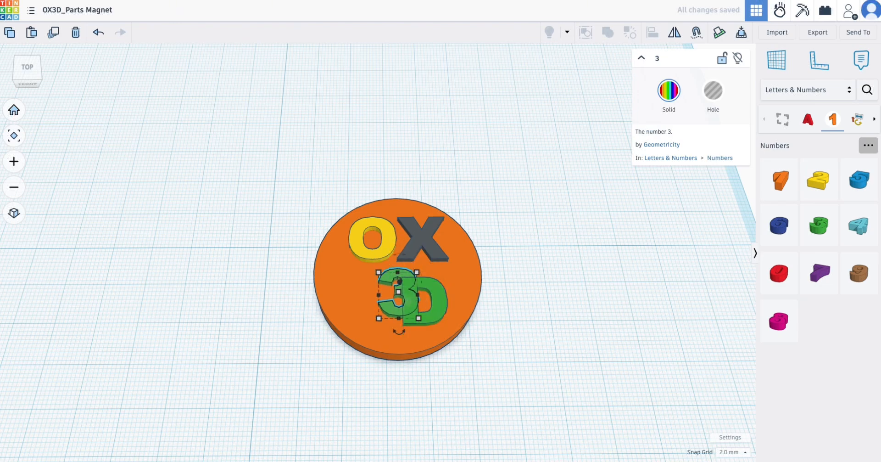
key("Left")
key("Left")
key("Left")
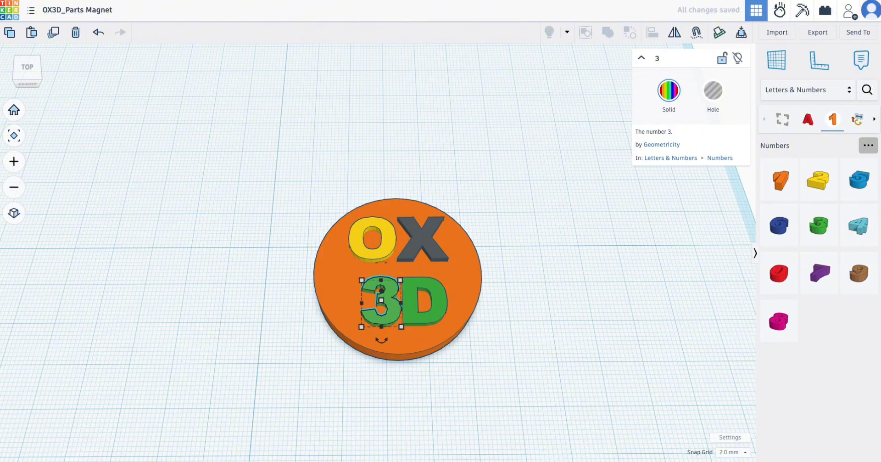
left_click(532, 307)
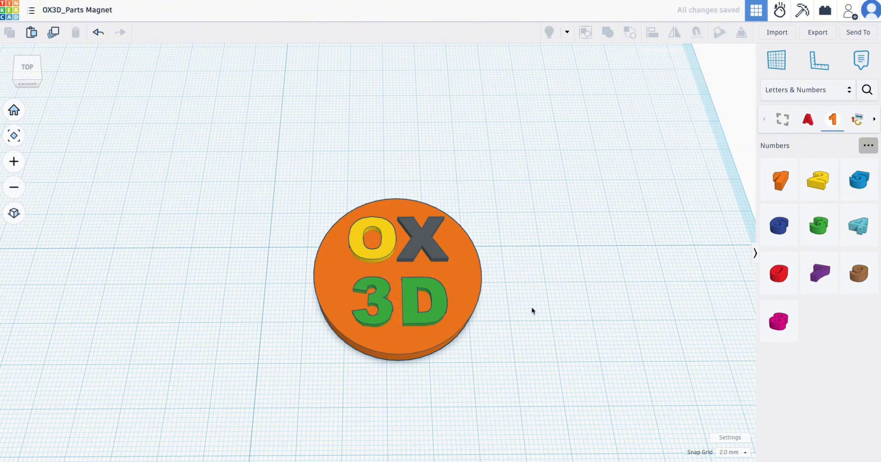
- Color the O, X, 3 and D together in the dark orange preset and group them
mouse_move(543, 276)
right_mouse_down()
mouse_move(544, 309)
mouse_move(544, 290)
right_mouse_up()
left_click(421, 269)
left_click(389, 272, "shift")
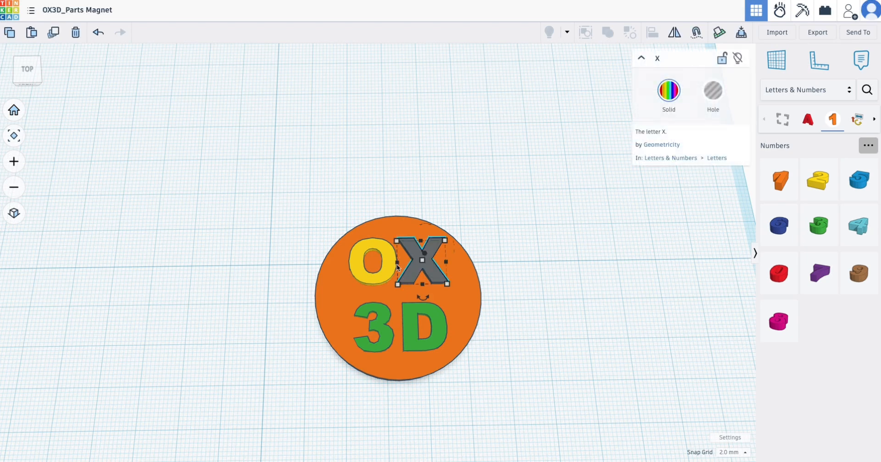
left_click(380, 329, "shift")
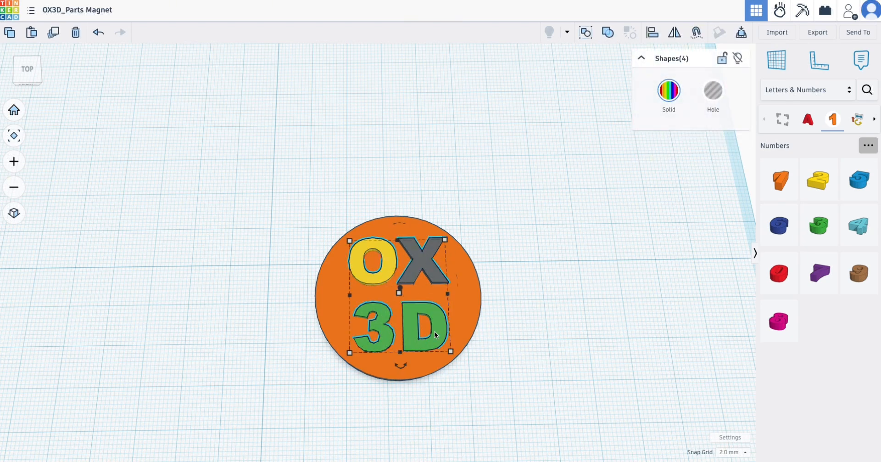
left_click(664, 98)
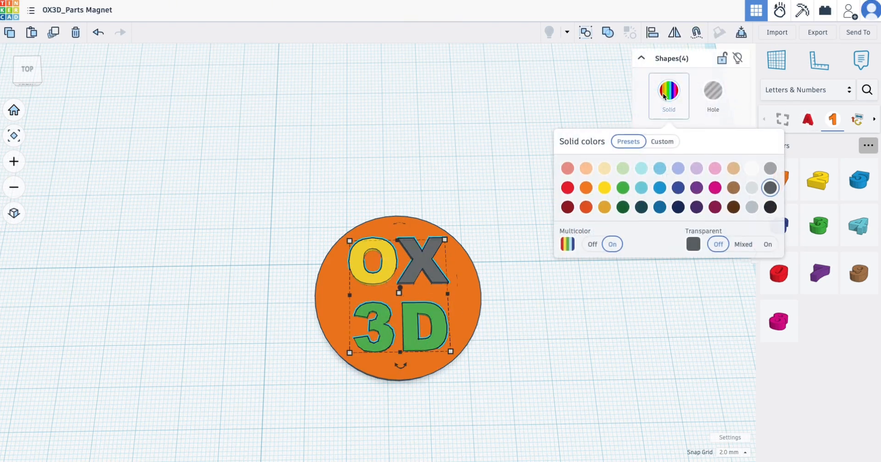
left_click(587, 208)
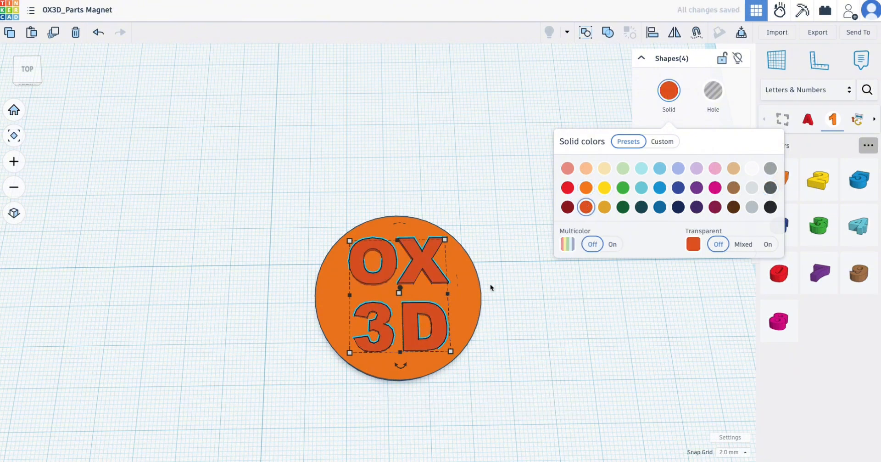
key("ctrl+g")
- Color the round magnet body white, leaving the raised characters out of the change
left_click(669, 91)
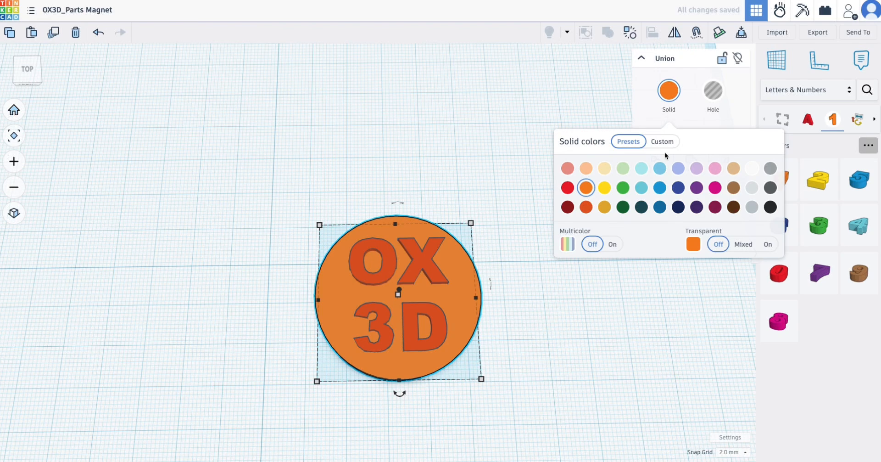
left_click(753, 168)
right_click_drag(618, 348, 586, 325)
left_click(586, 325)
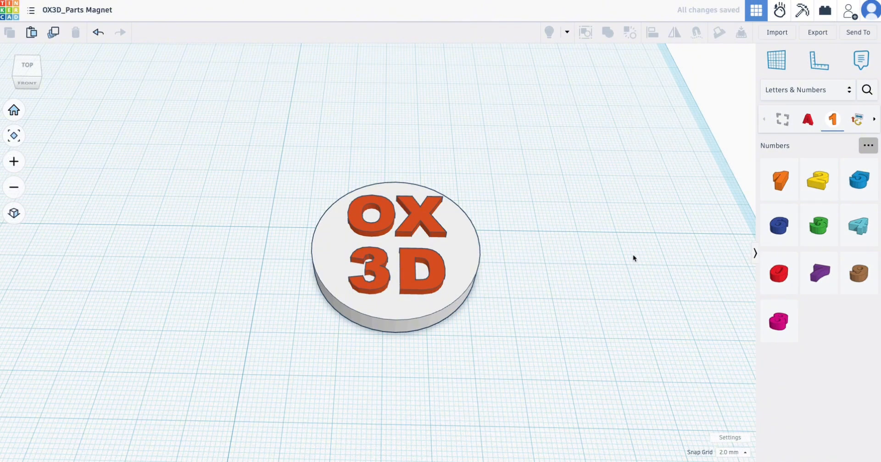
- Export everything in the design as an STL file for 3D printing
left_click(817, 33)
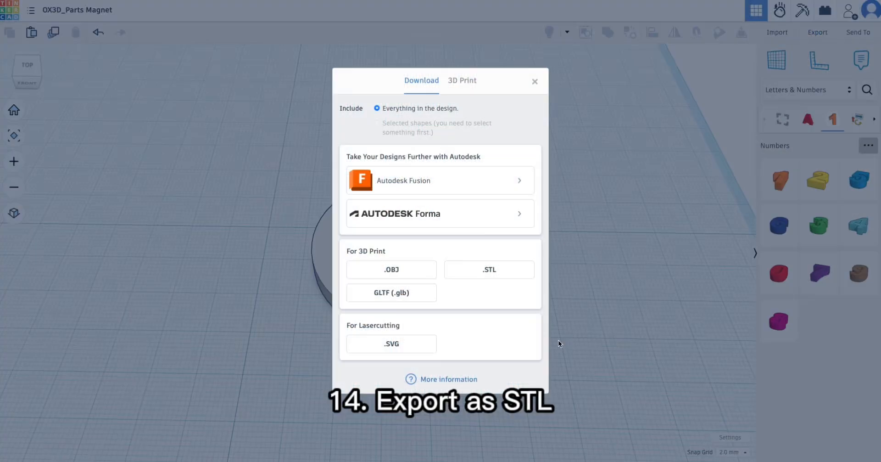
left_click(479, 270)
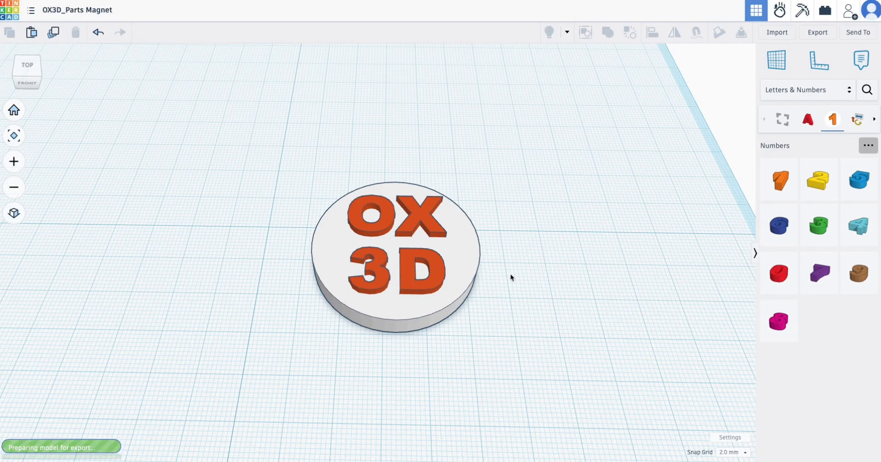